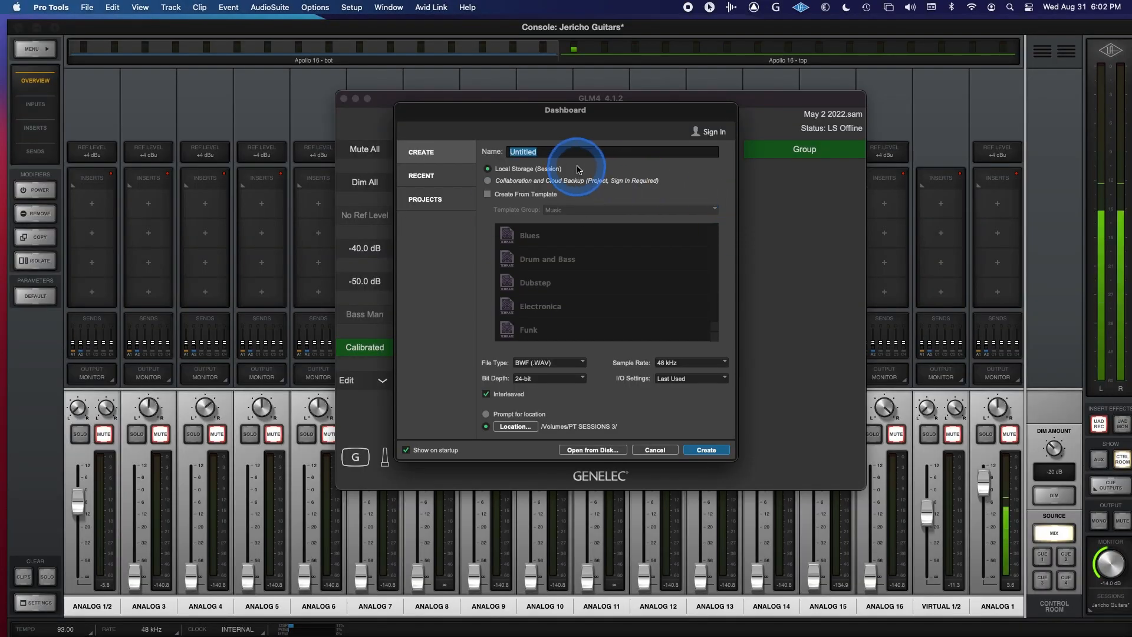
Create a new local session named "Pro Tools Intro" with a bit depth of 24-bit
{"action": "type", "text": "Pro Too"}
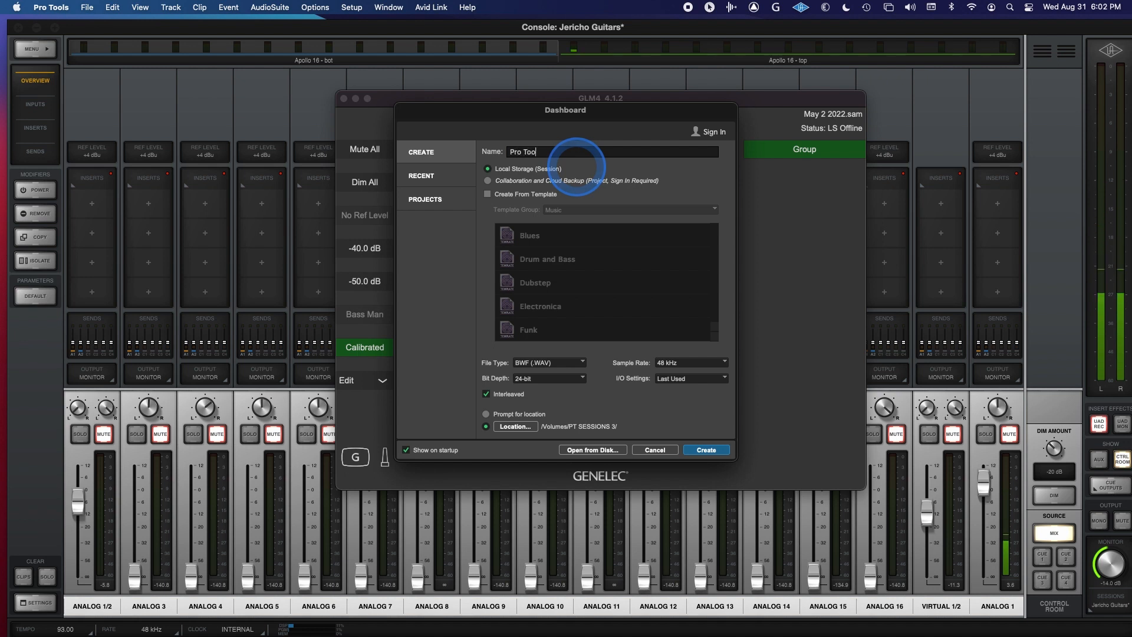
{"action": "type", "text": "ls Intro"}
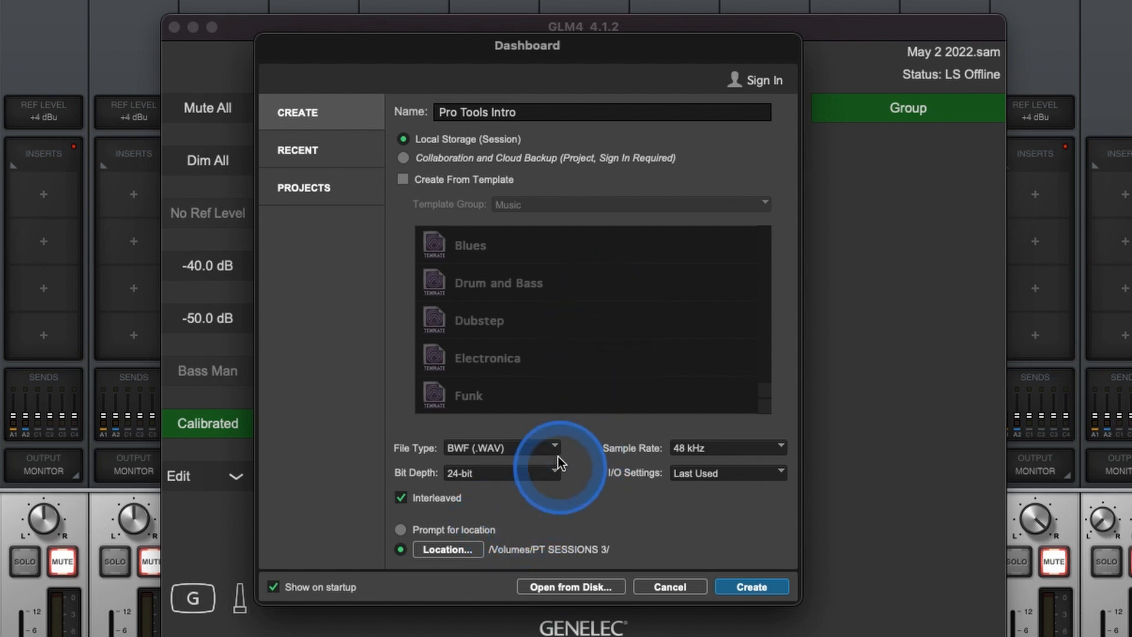
{"action": "left_click", "coordinate": [499, 478]}
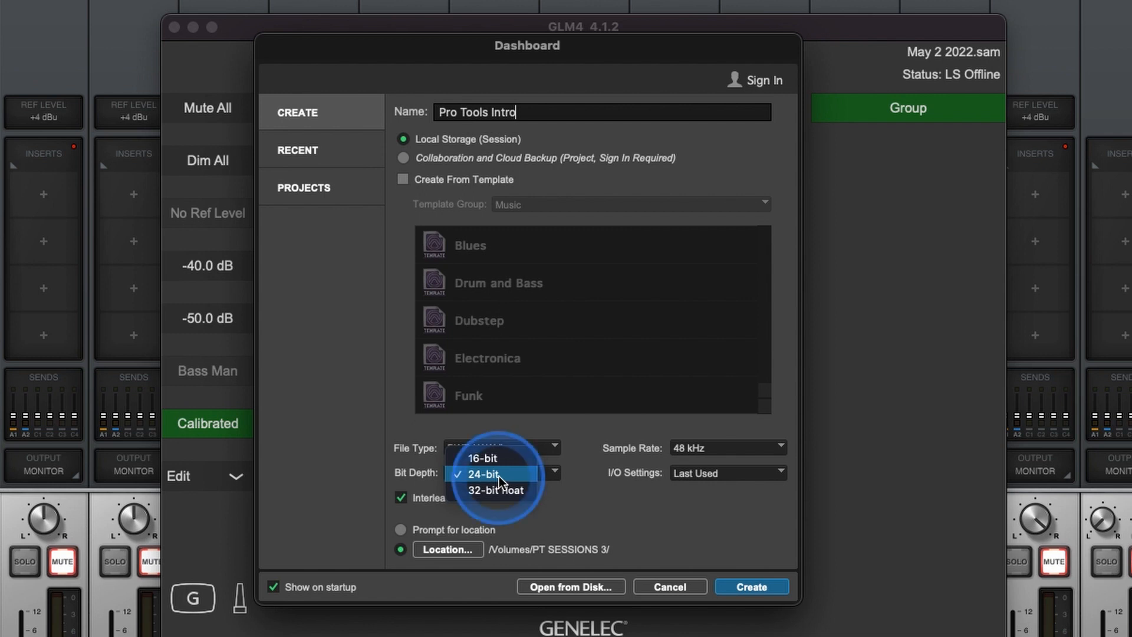
{"action": "left_click", "coordinate": [499, 476]}
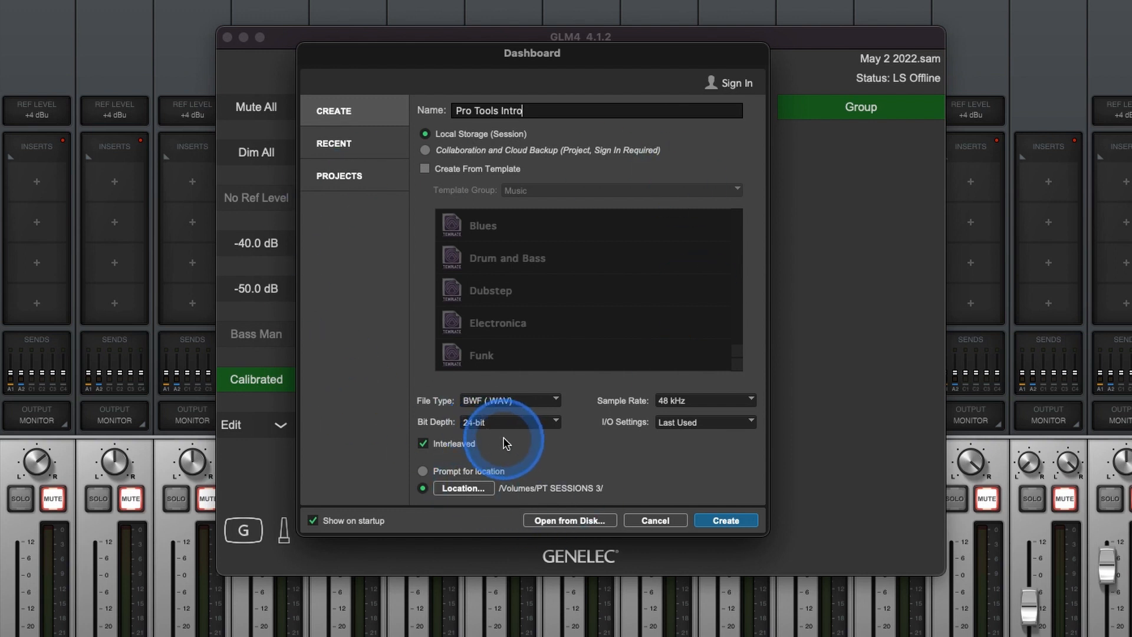
{"action": "left_click", "coordinate": [721, 520]}
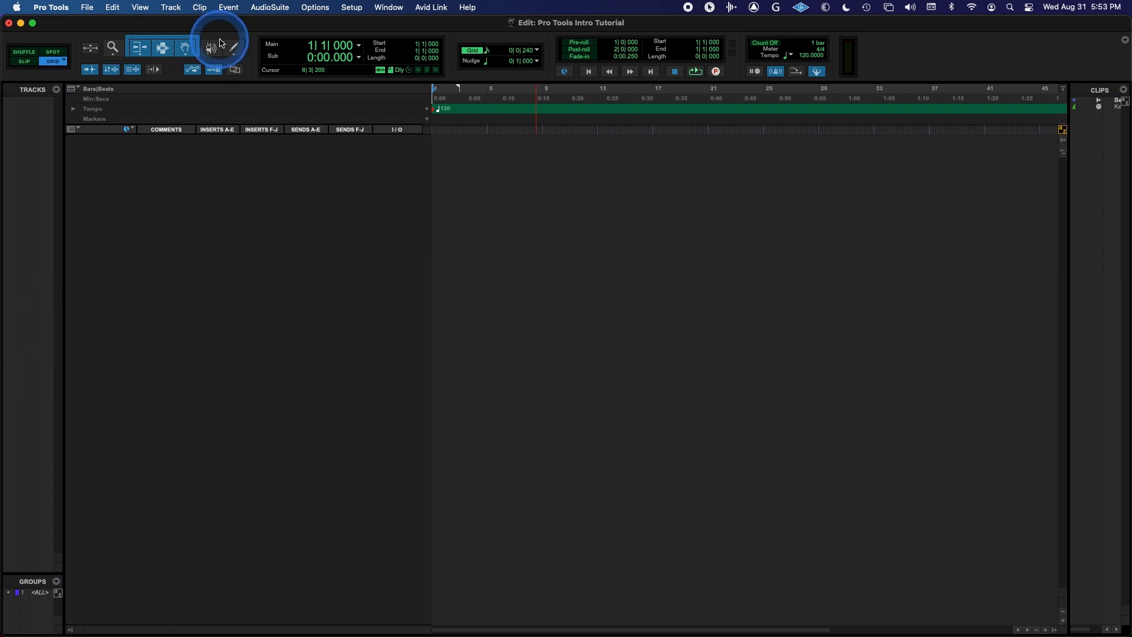
Create one new mono audio track named after the speaker
{"action": "left_click", "coordinate": [170, 7]}
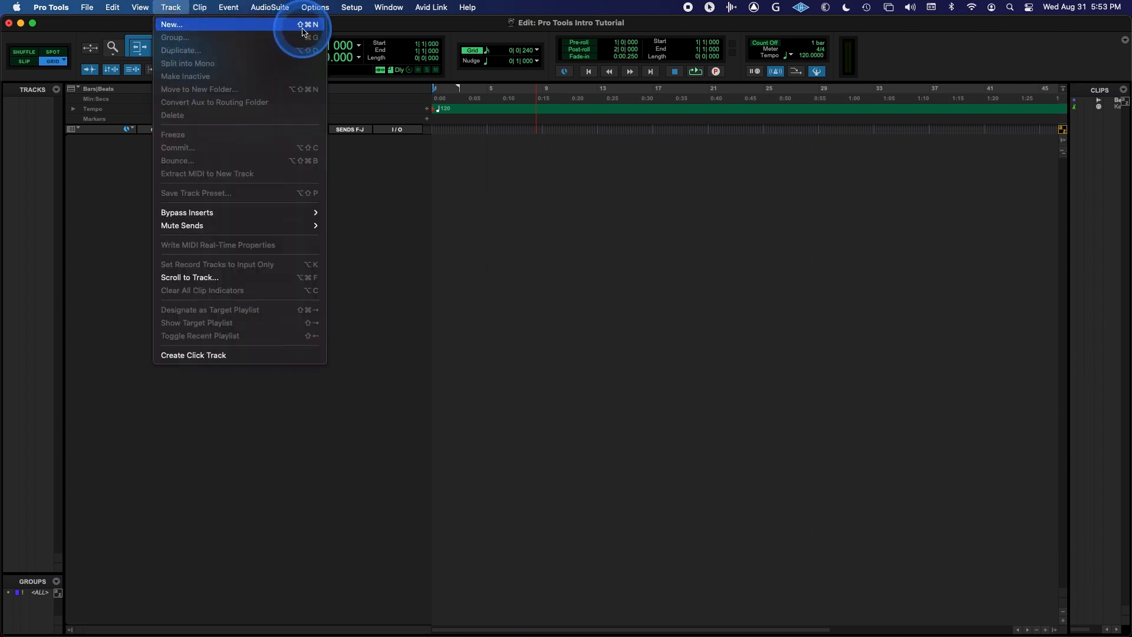
{"action": "key", "text": "shift+super+n"}
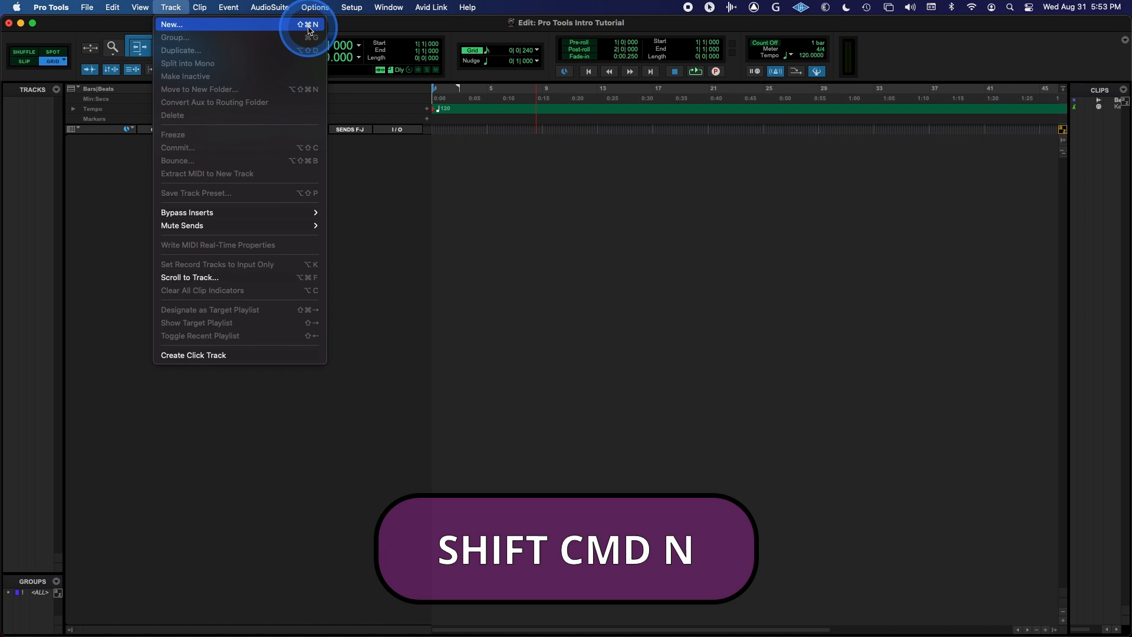
{"action": "left_click", "coordinate": [599, 225]}
{"action": "key", "text": "shift+super+n"}
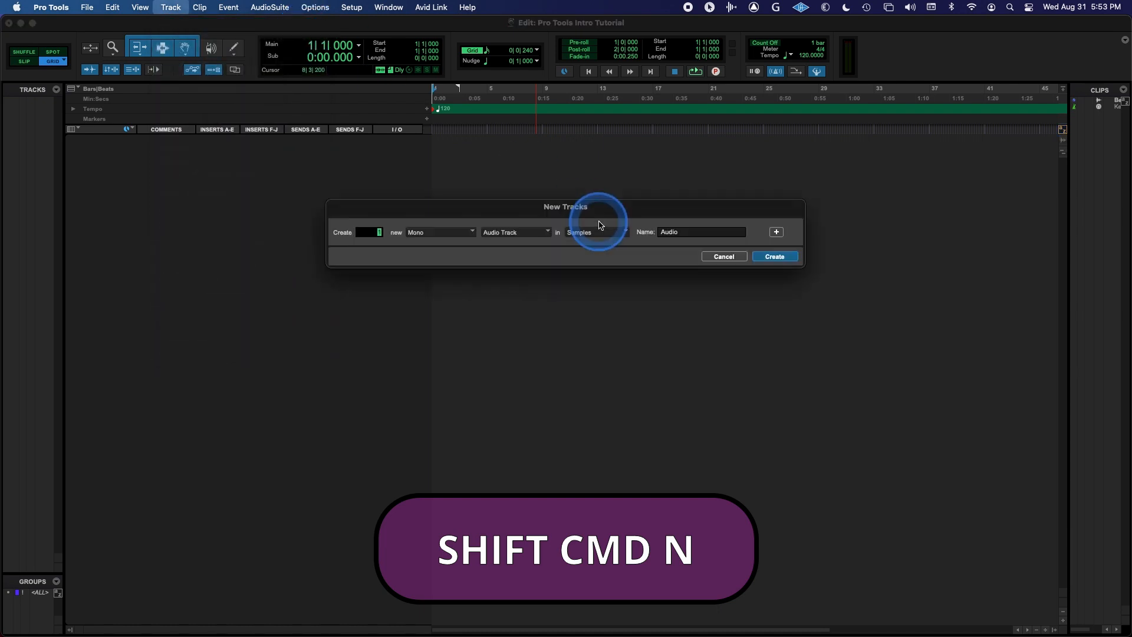
{"action": "left_click", "coordinate": [704, 241]}
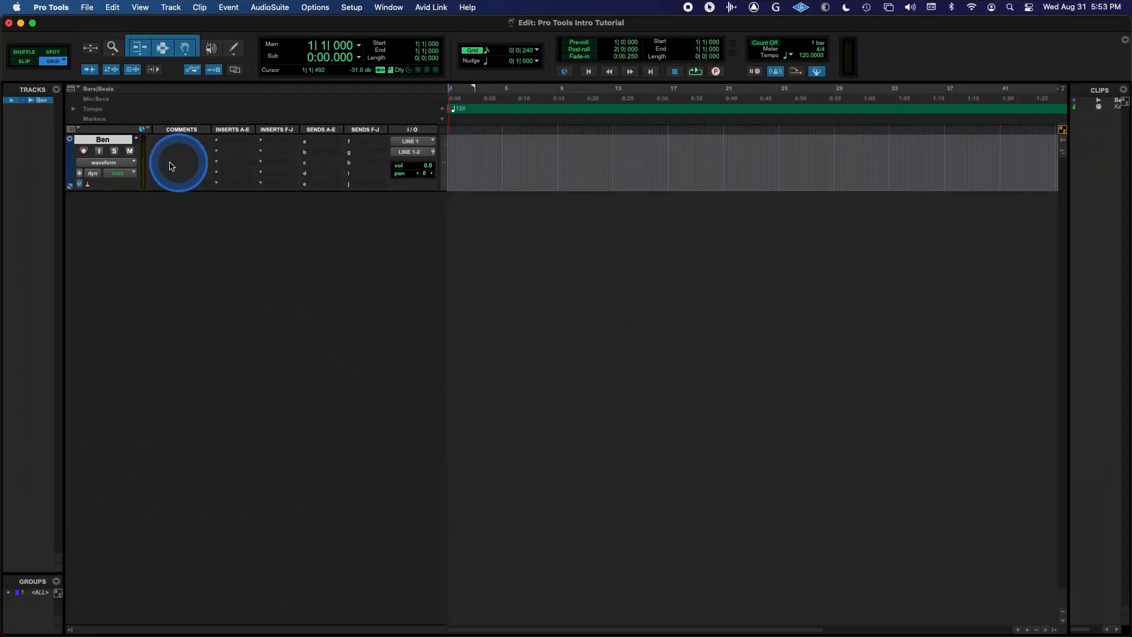
Set the mono audio track's input to B LINE 1 and arm the track for recording
{"action": "left_click", "coordinate": [422, 146]}
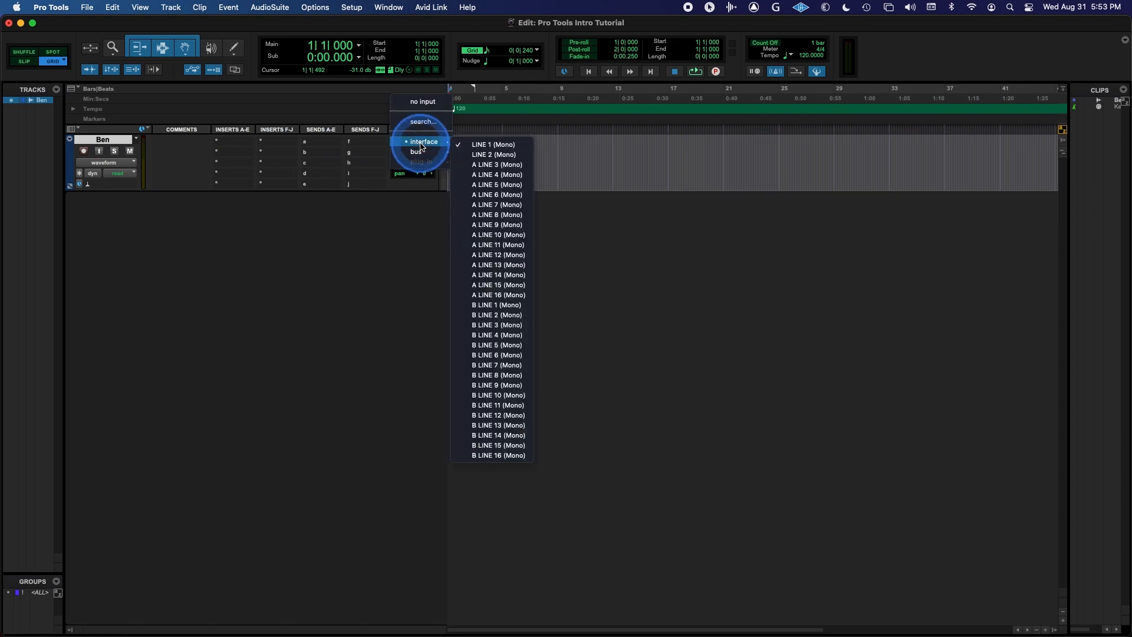
{"action": "left_click", "coordinate": [497, 306]}
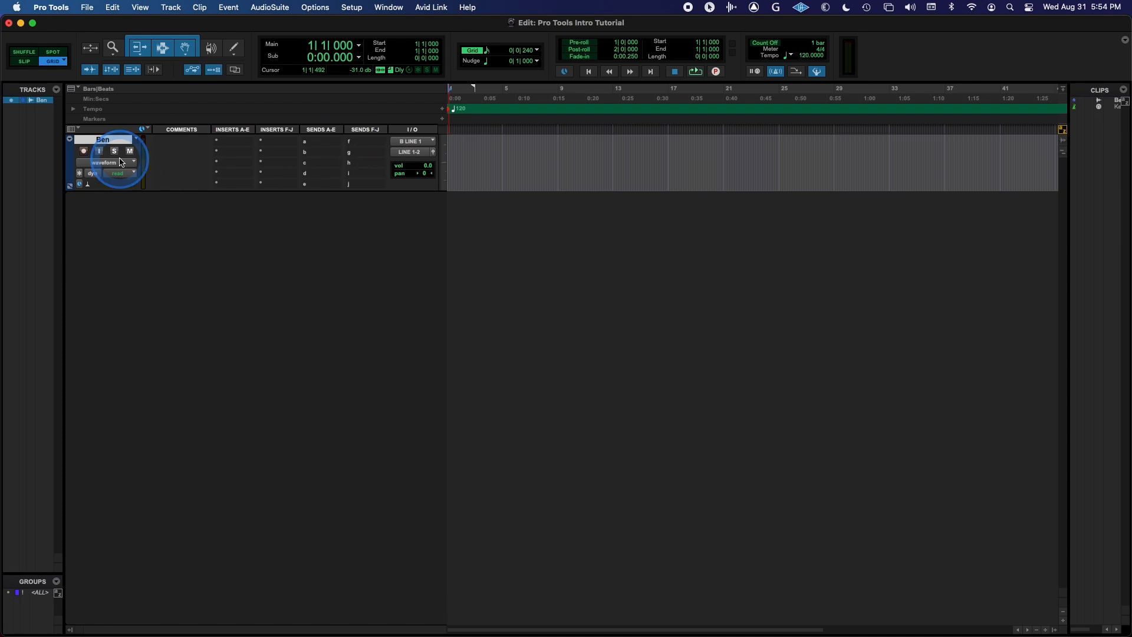
{"action": "left_click", "coordinate": [84, 152]}
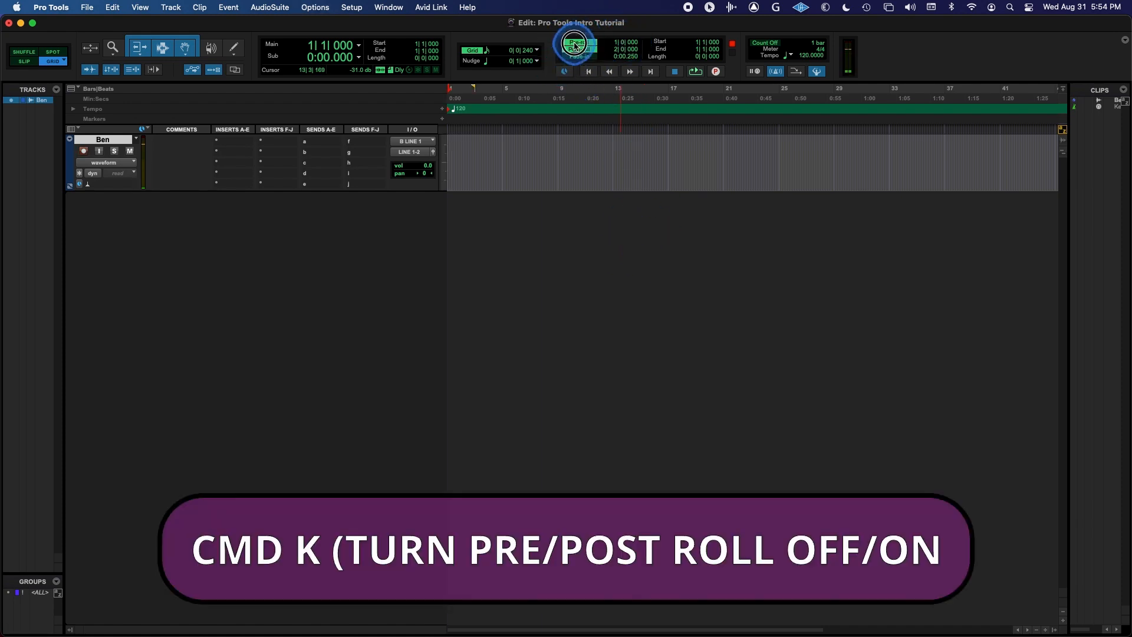
Record a test take on the audio track starting at bar 2 with pre-roll, and delete the recorded clip
{"action": "key", "text": "t"}
{"action": "key", "text": "t"}
{"action": "key", "text": "t"}
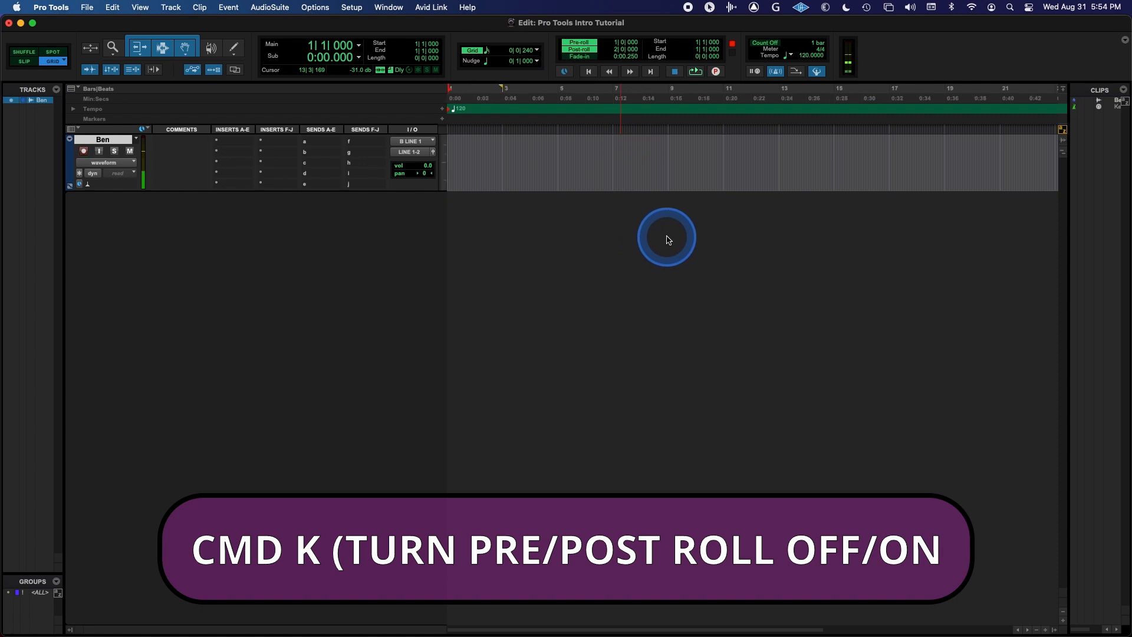
{"action": "left_click", "coordinate": [558, 142]}
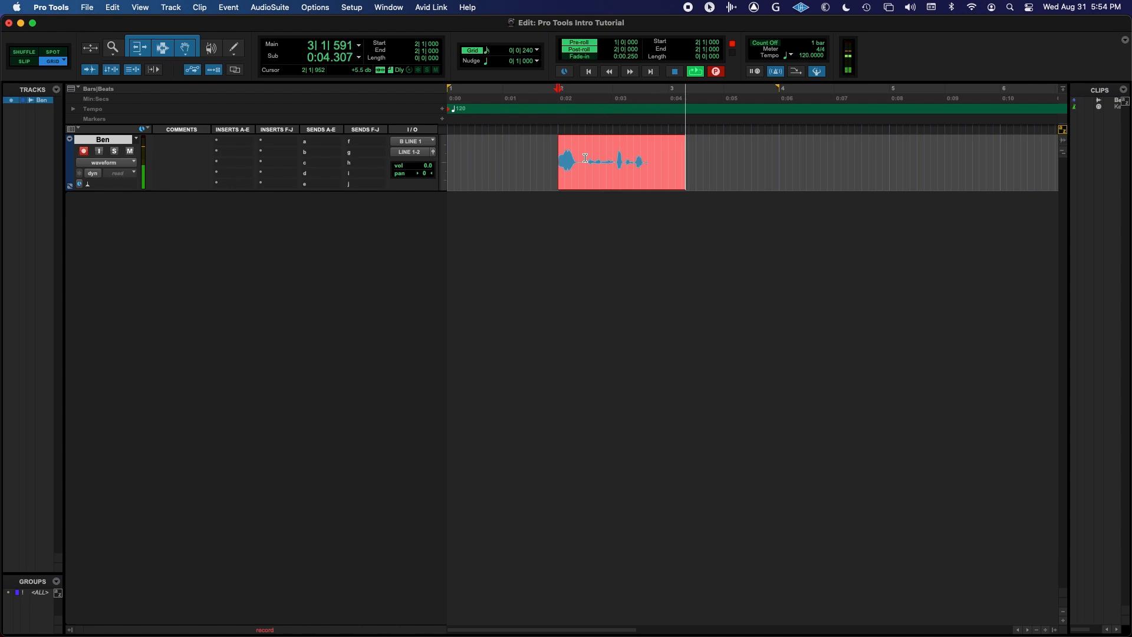
{"action": "key", "text": "space"}
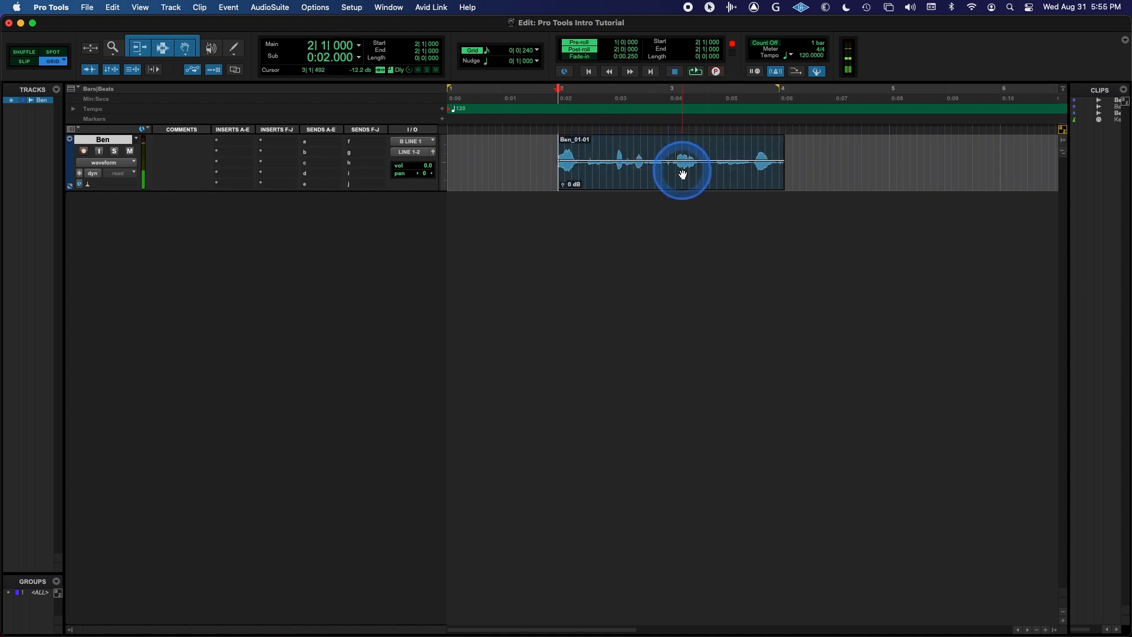
{"action": "left_click", "coordinate": [567, 146]}
{"action": "key", "text": "Delete"}
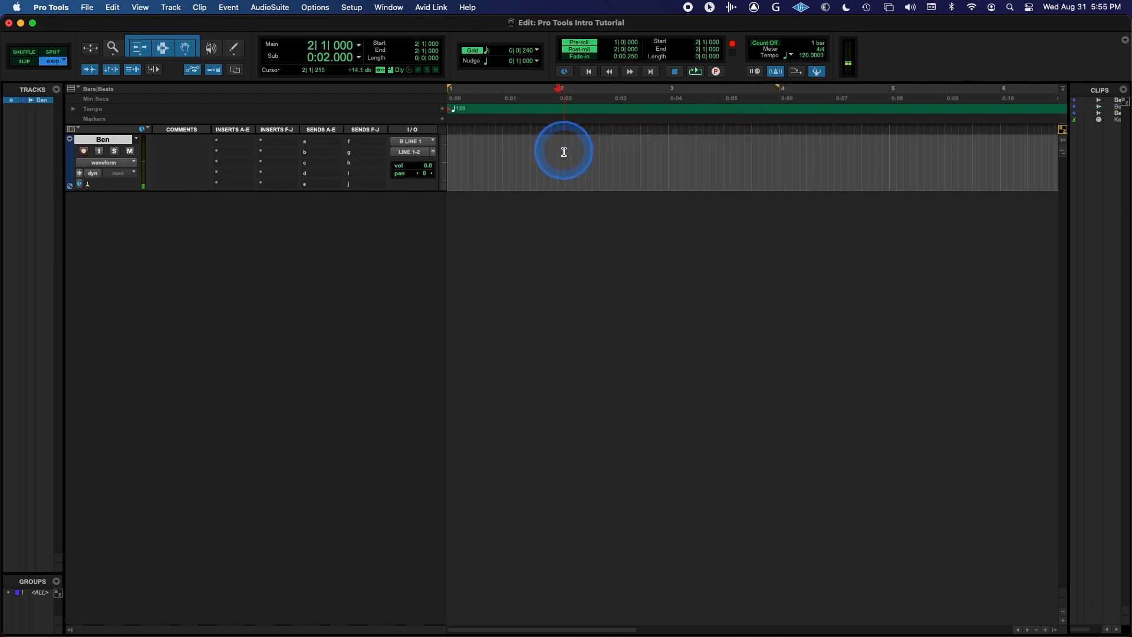
Set the post-roll to one bar and record into the selection from bar 2 to bar 3 on the audio track
{"action": "left_click_drag", "start_coordinate": [561, 151], "coordinate": [670, 154]}
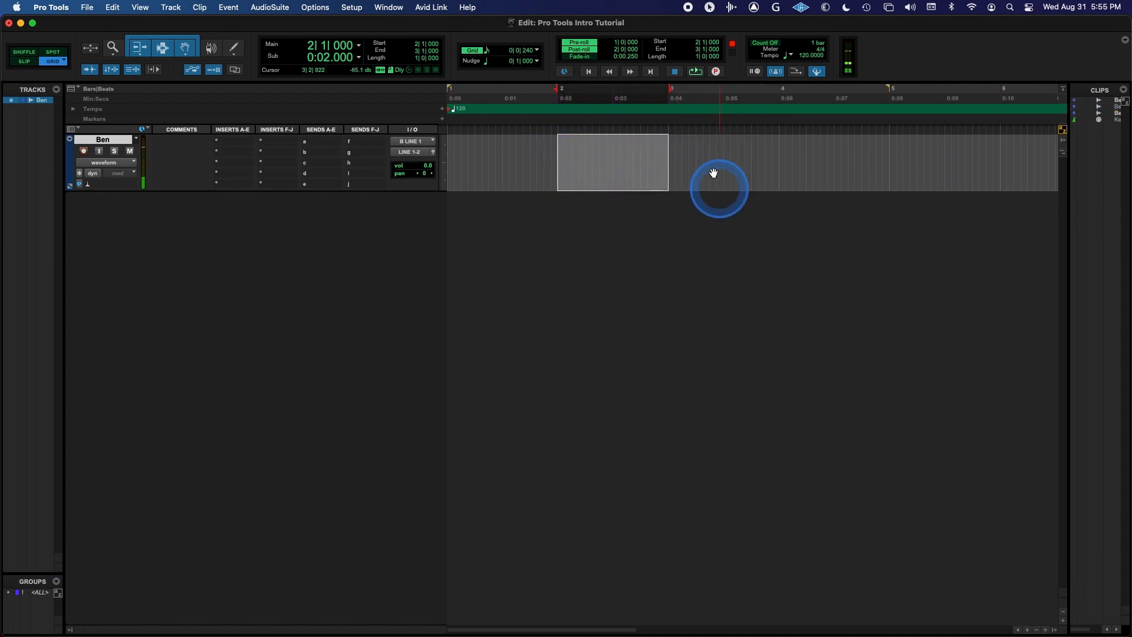
{"action": "left_click", "coordinate": [617, 50]}
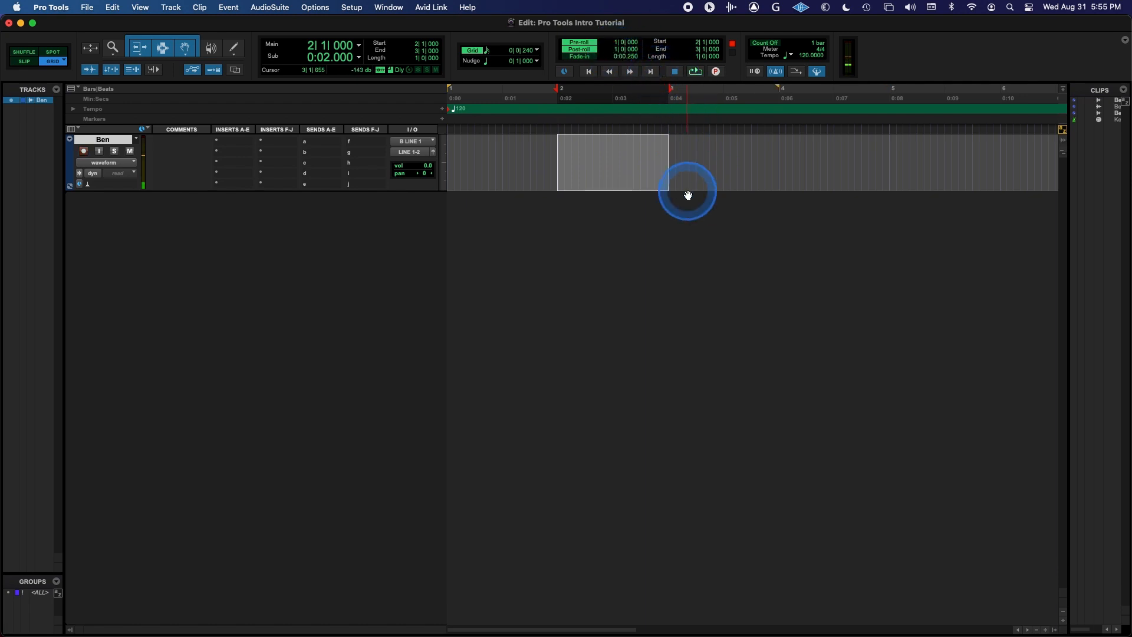
{"action": "key", "text": "space"}
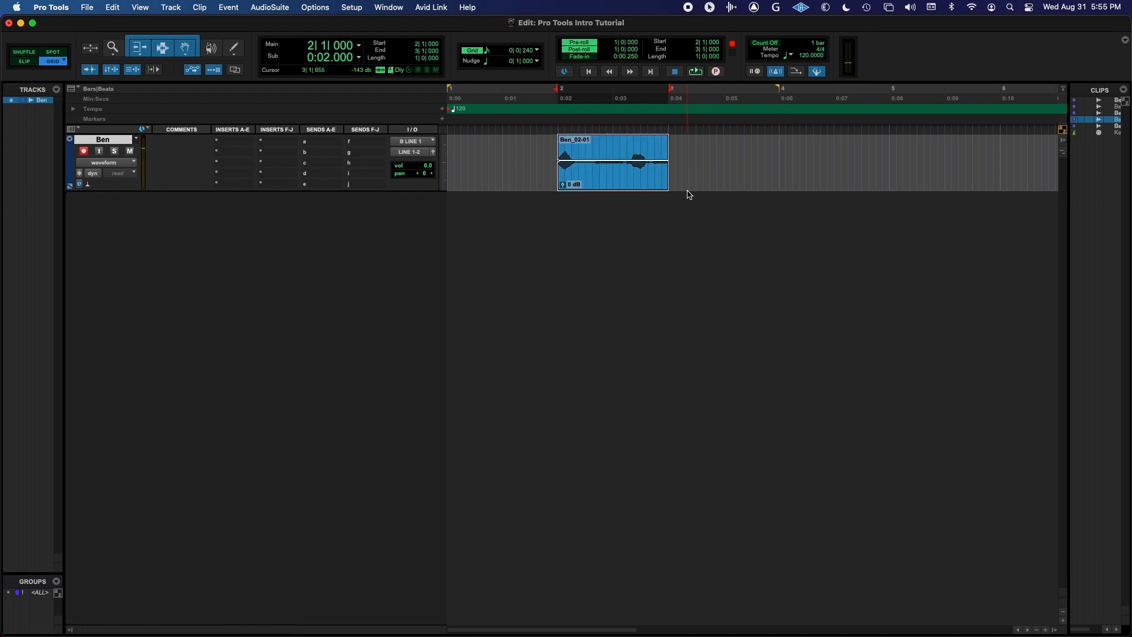
Trim the recorded clip outward so that it ends at bar 4 and starts at bar 1
{"action": "left_click", "coordinate": [658, 180]}
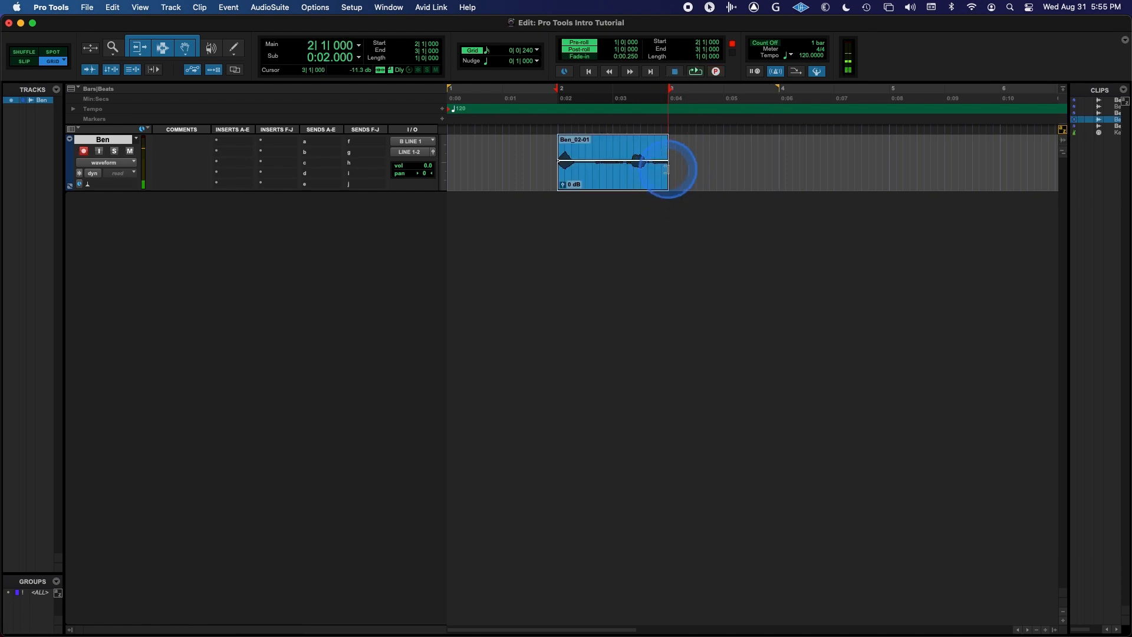
{"action": "left_click_drag", "start_coordinate": [667, 170], "coordinate": [789, 172]}
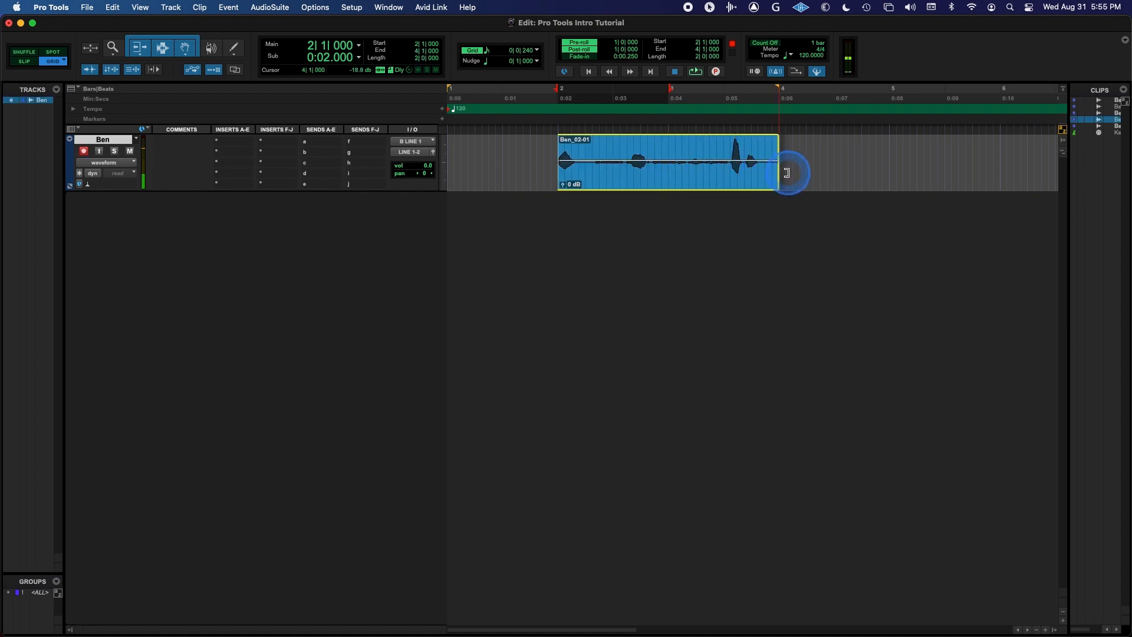
{"action": "left_click", "coordinate": [555, 167]}
{"action": "left_click_drag", "start_coordinate": [564, 169], "coordinate": [452, 167]}
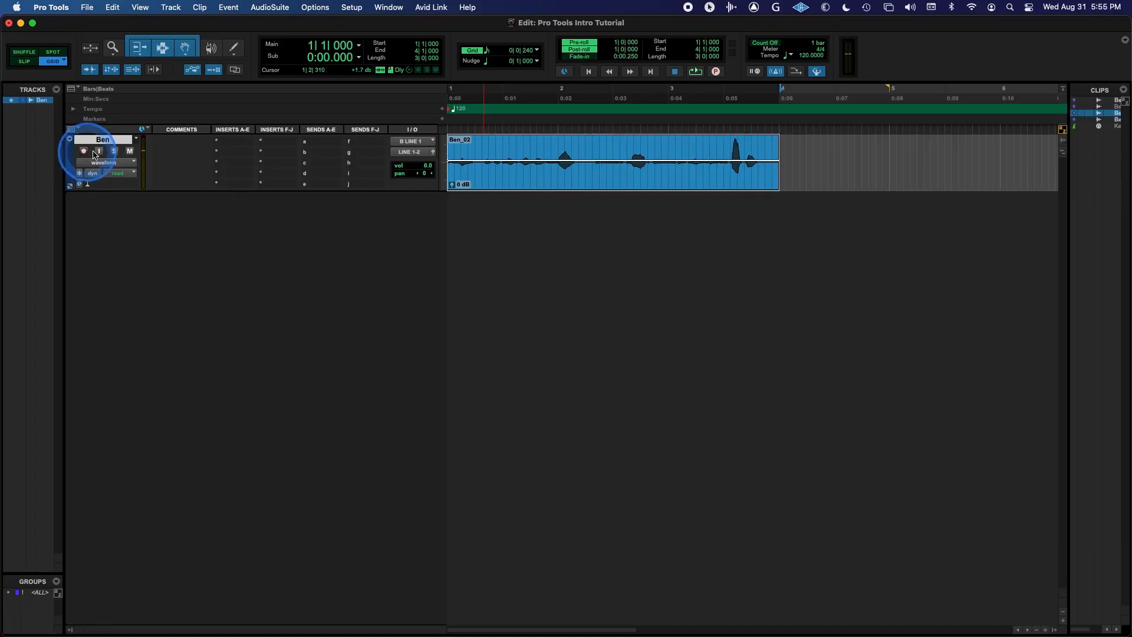
Mute the audio track and create one new stereo instrument track named "Keys"
{"action": "left_click", "coordinate": [130, 151]}
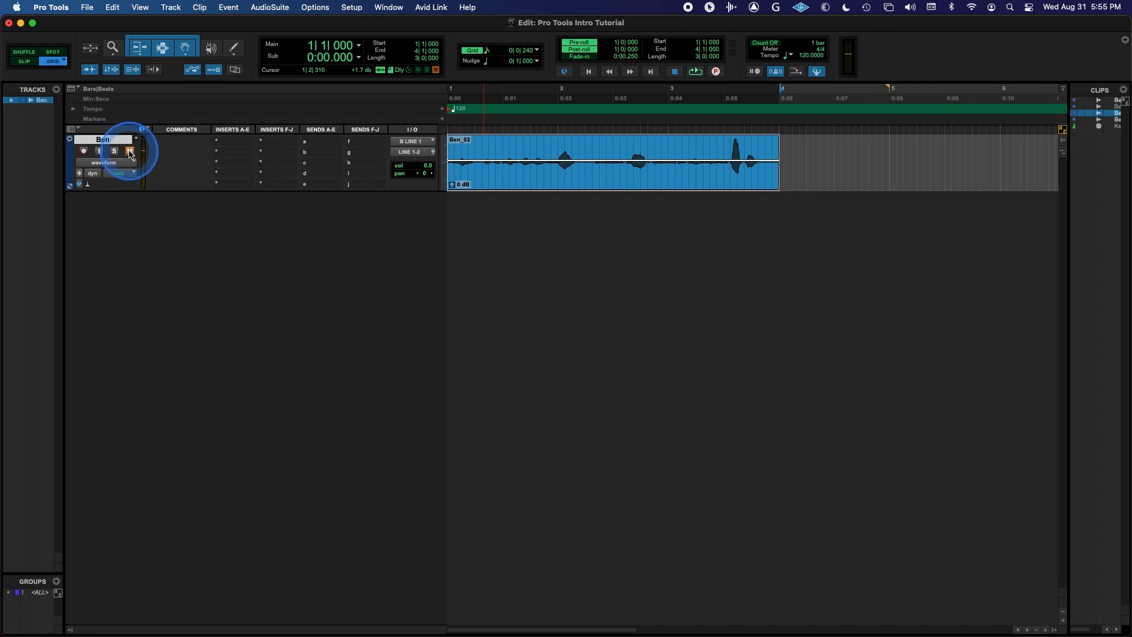
{"action": "key", "text": "super+shift+n"}
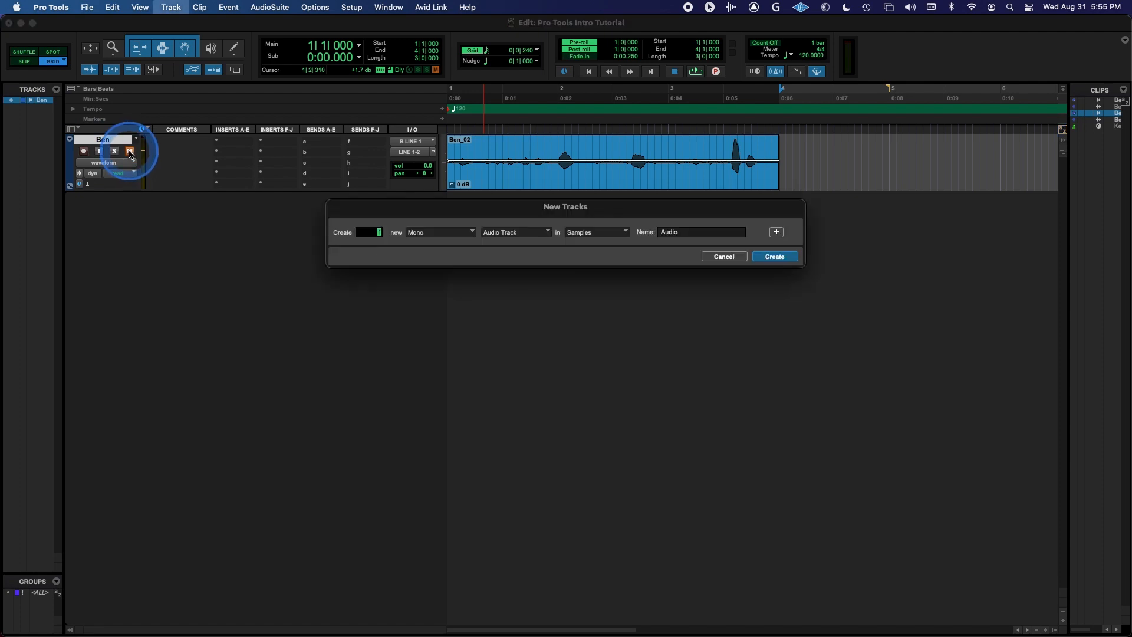
{"action": "left_click", "coordinate": [434, 235]}
{"action": "left_click", "coordinate": [431, 244]}
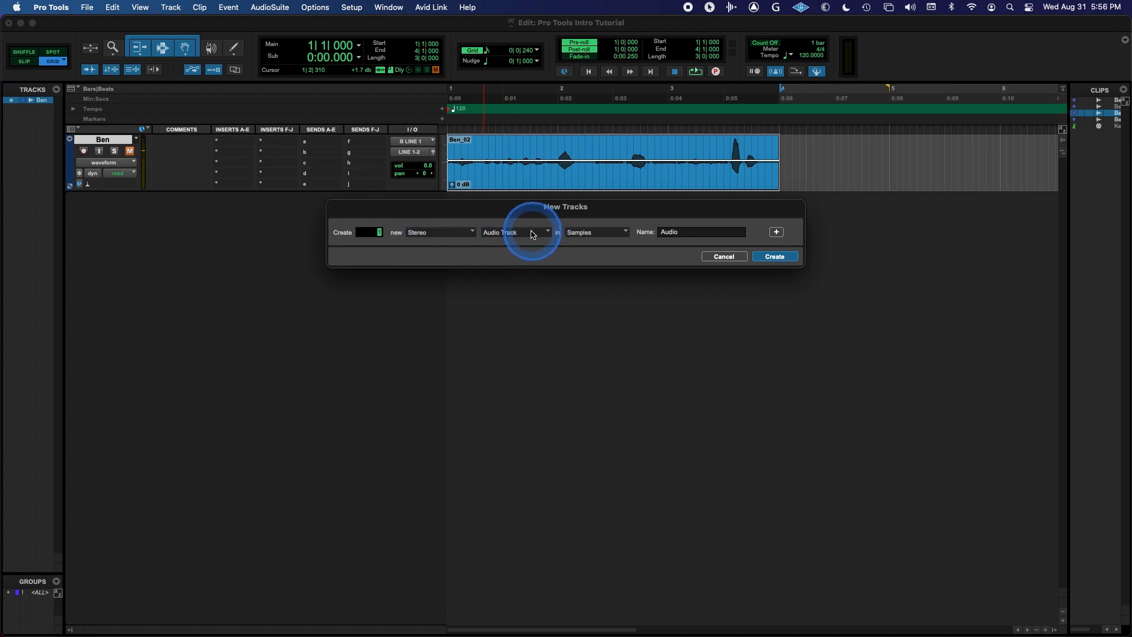
{"action": "left_click_drag", "start_coordinate": [533, 235], "coordinate": [533, 285]}
{"action": "left_click", "coordinate": [669, 248]}
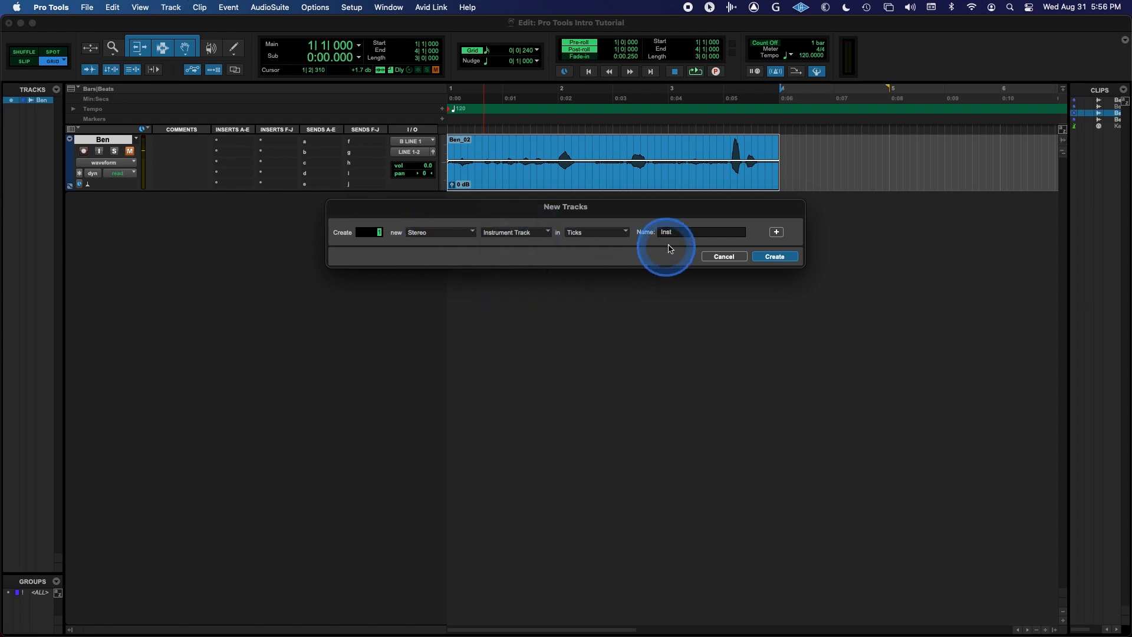
{"action": "double_click", "coordinate": [685, 231]}
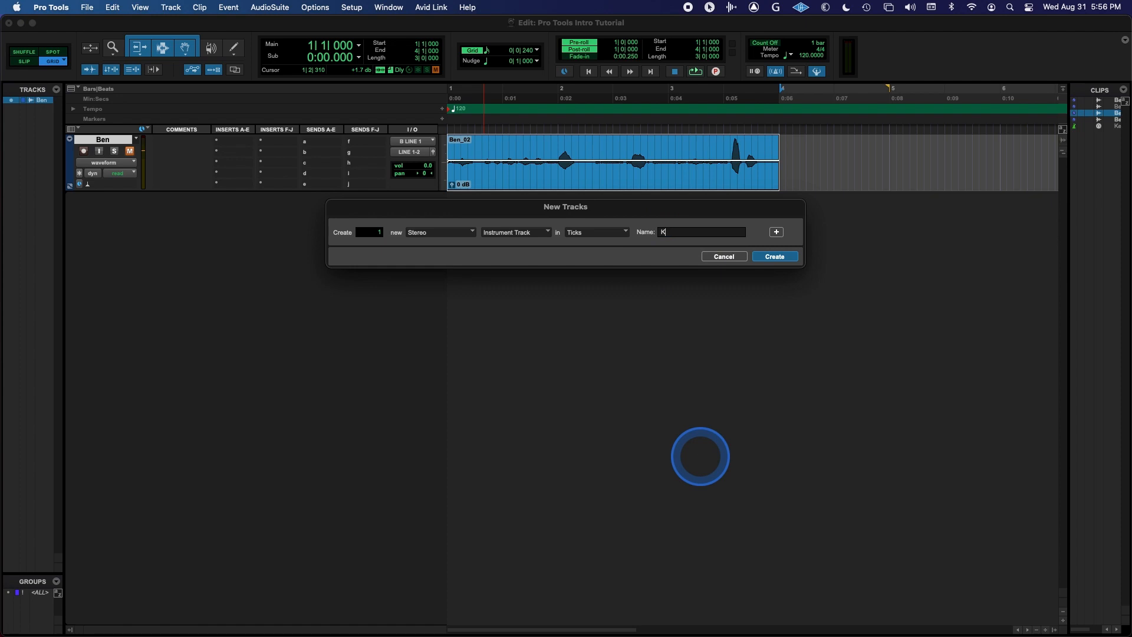
{"action": "key", "text": "Return"}
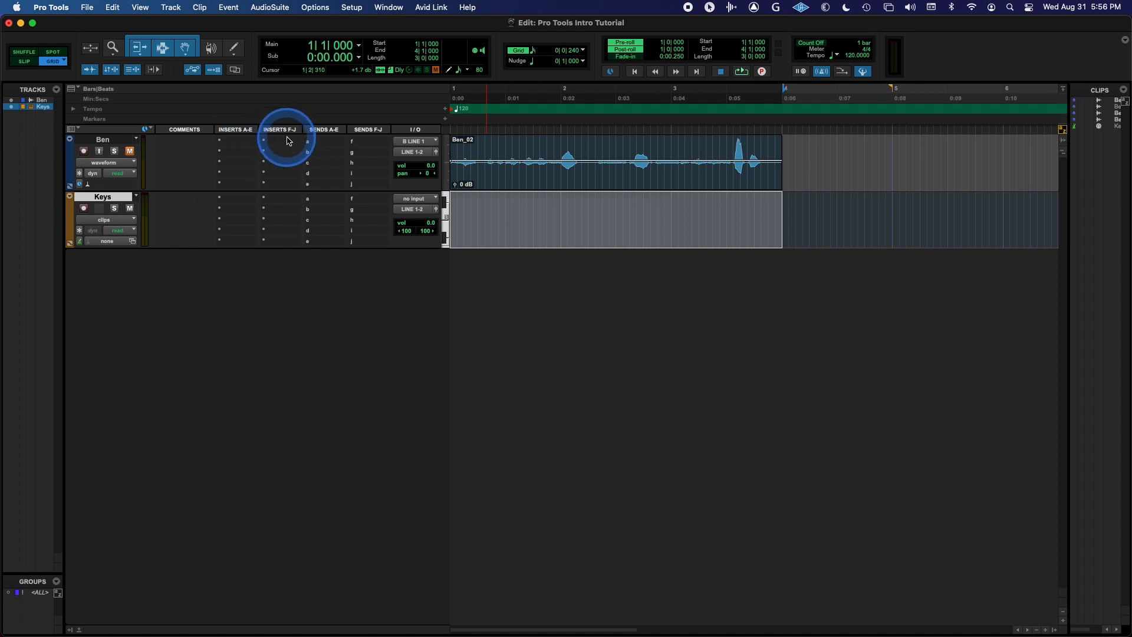
Examine which track columns, such as inserts, sends and I/O, are set to show in the Edit window
{"action": "left_click", "coordinate": [80, 130]}
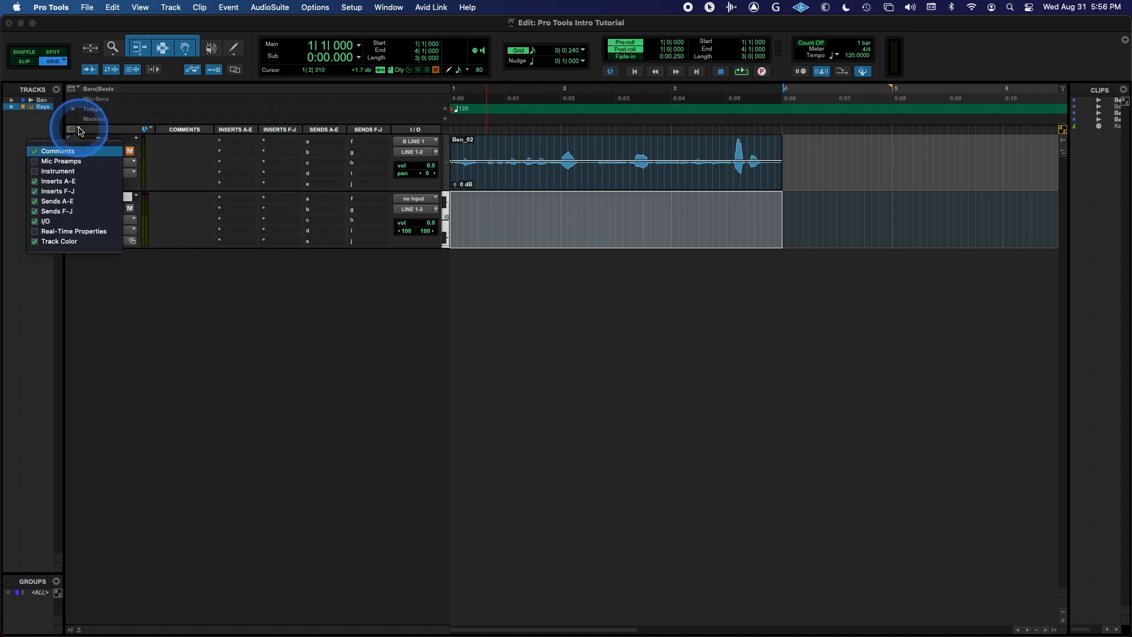
{"action": "left_click", "coordinate": [81, 130]}
{"action": "left_click", "coordinate": [82, 131]}
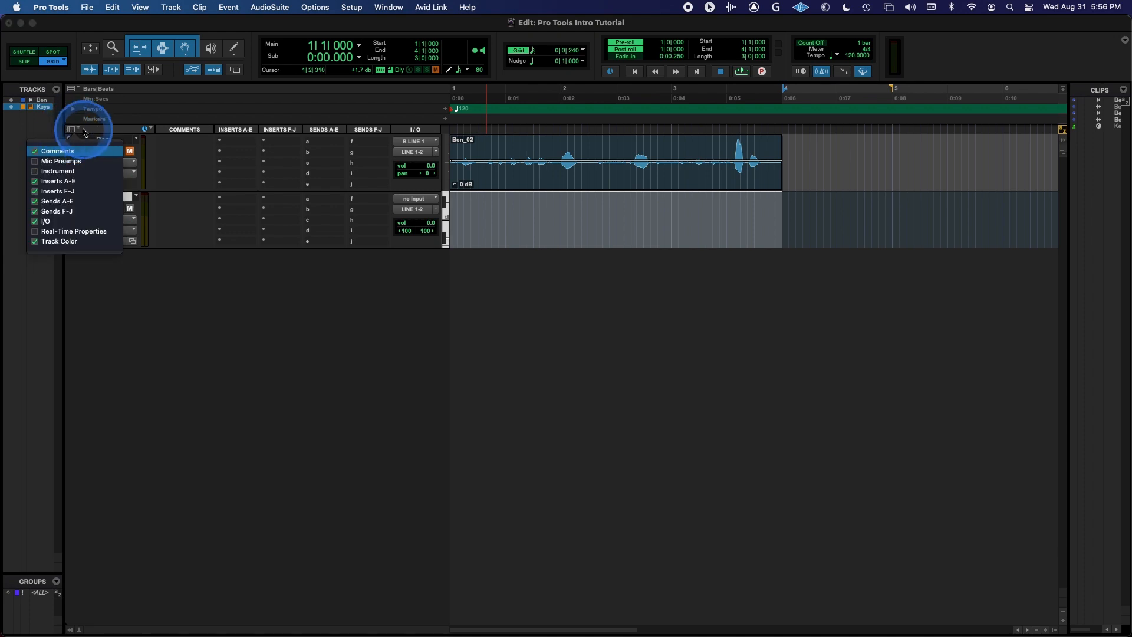
{"action": "left_click", "coordinate": [90, 185]}
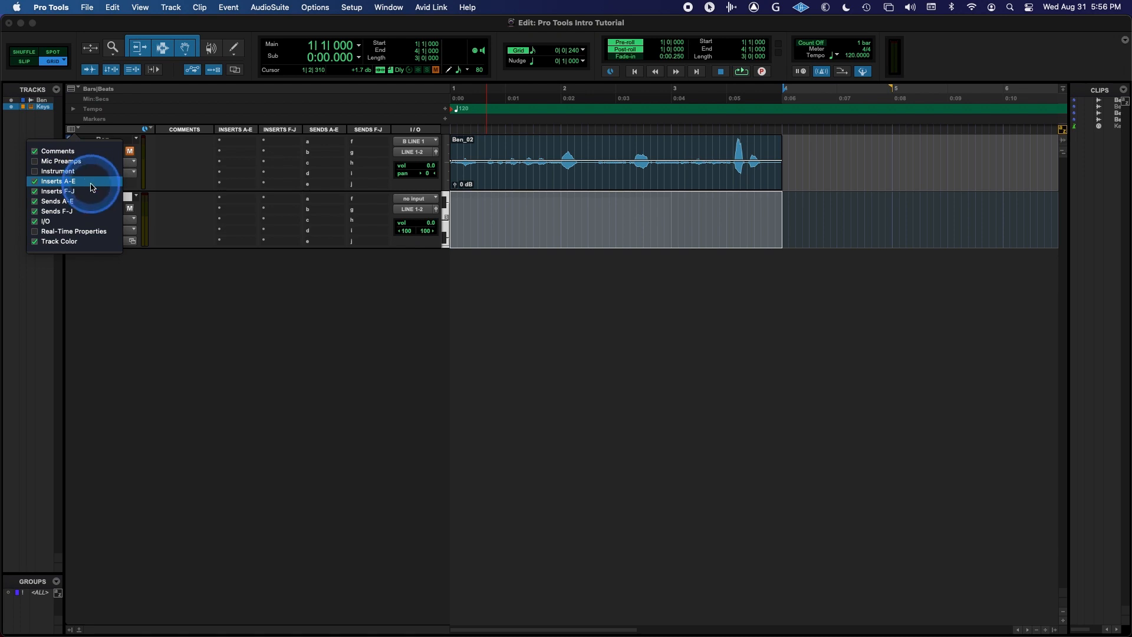
{"action": "left_click", "coordinate": [206, 186]}
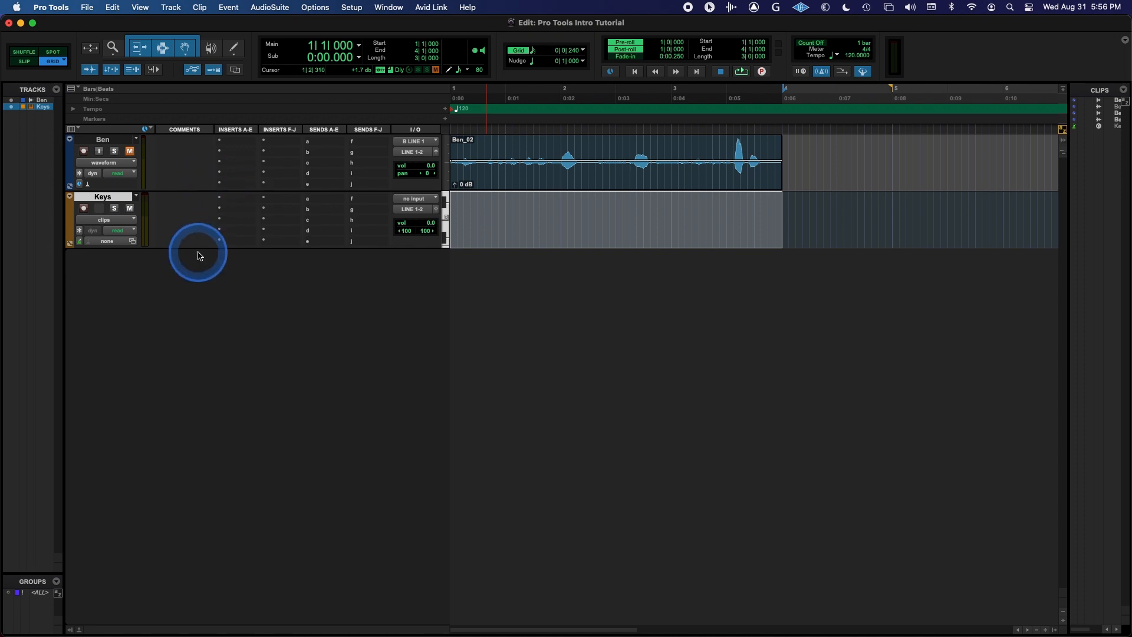
Insert the Xpand!2 (stereo) instrument plug-in in the first insert slot of the Keys track
{"action": "left_click", "coordinate": [234, 198]}
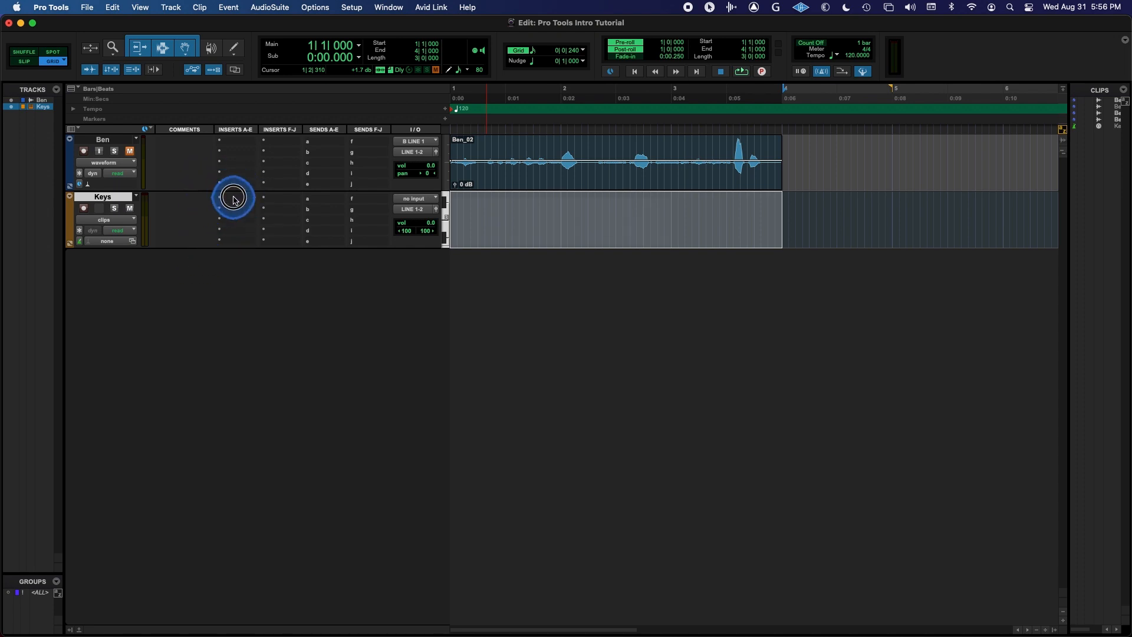
{"action": "mouse_move", "coordinate": [236, 198]}
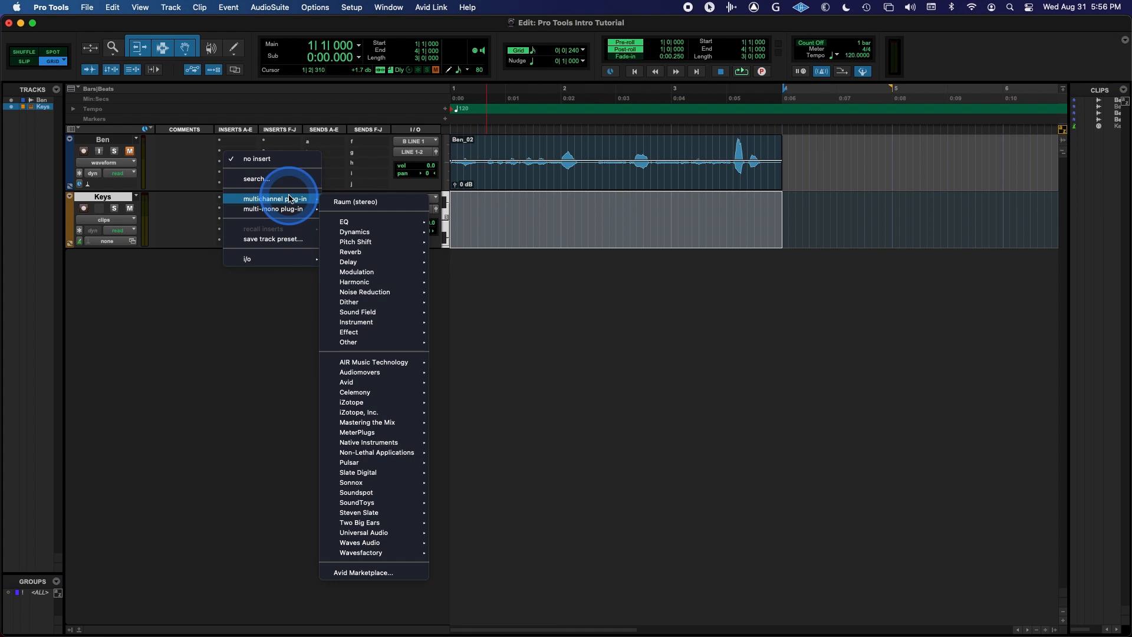
{"action": "mouse_move", "coordinate": [374, 323]}
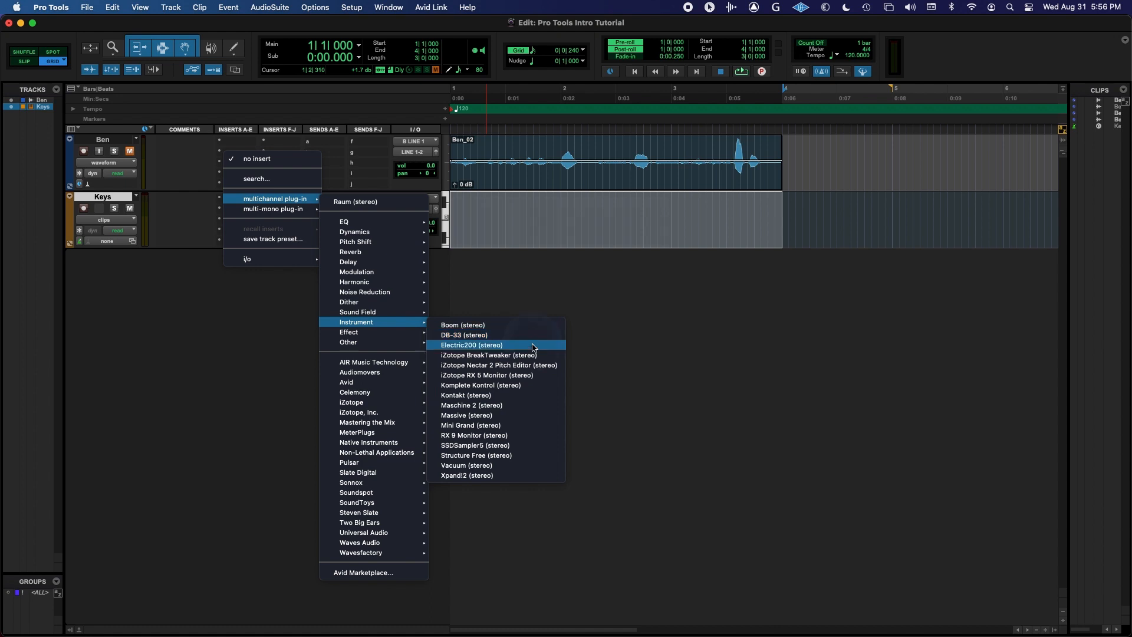
{"action": "left_click", "coordinate": [510, 475]}
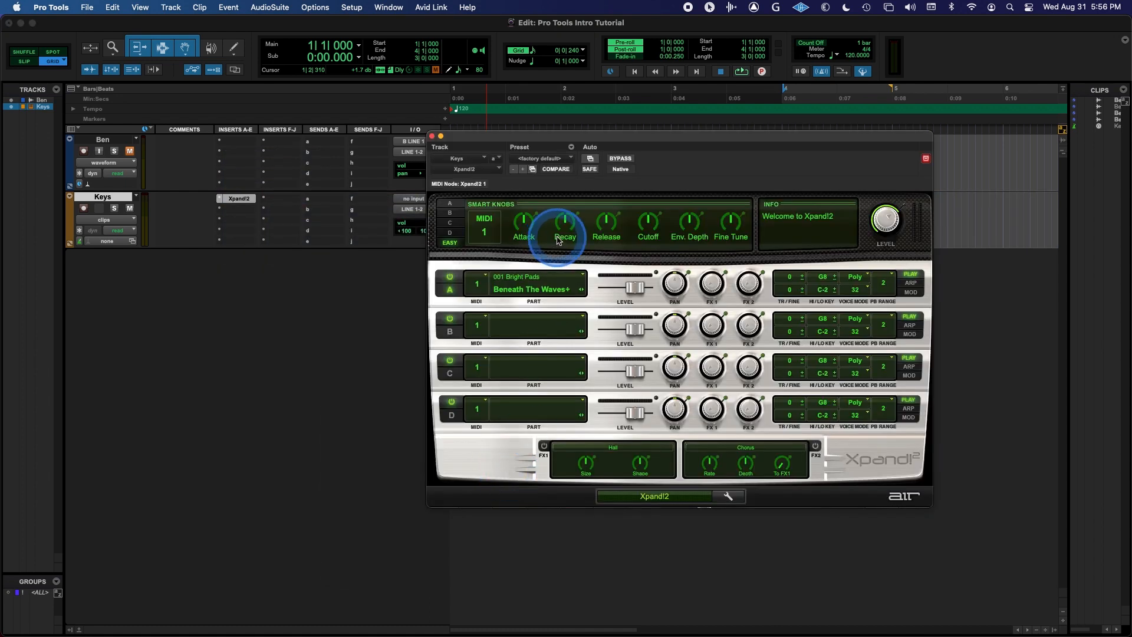
Load the Xpand!2 preset "+42 Time Is Ticking 2" from the 09 Multitrack Arpeggios folder and move the plug-in window off the track area
{"action": "left_click", "coordinate": [533, 171]}
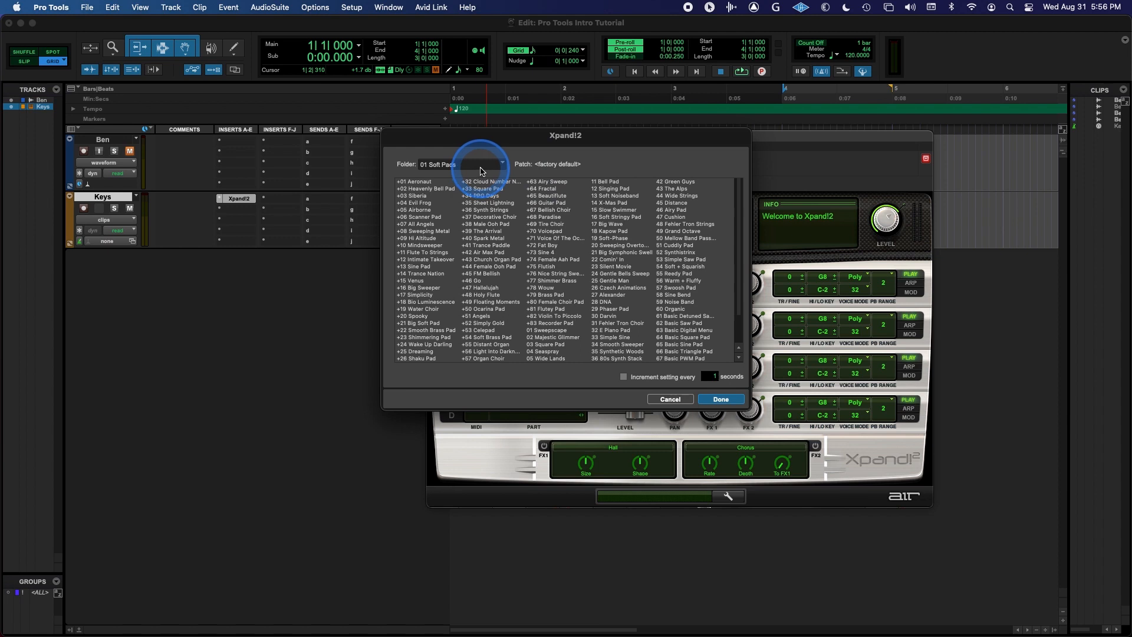
{"action": "left_click", "coordinate": [481, 171]}
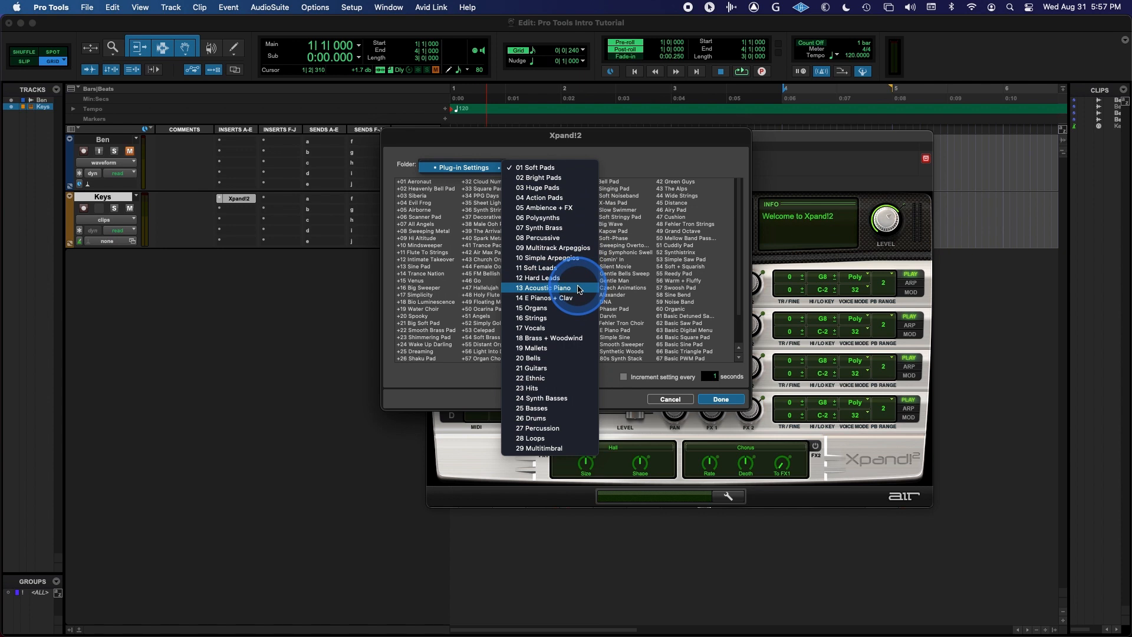
{"action": "left_click", "coordinate": [584, 249]}
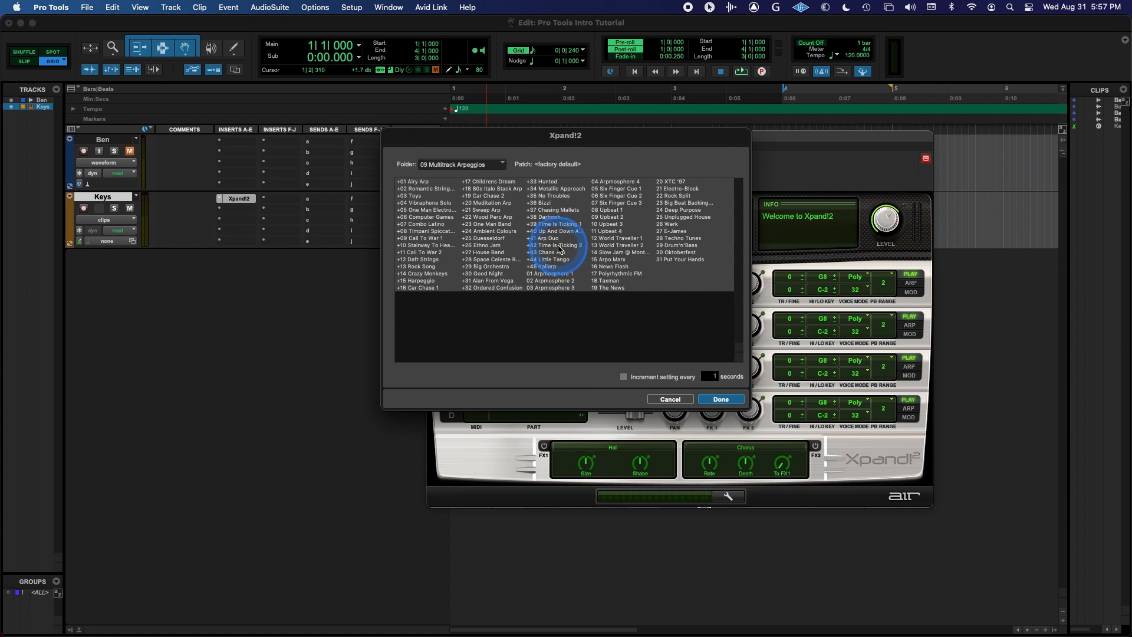
{"action": "left_click", "coordinate": [558, 246]}
{"action": "left_click", "coordinate": [720, 399]}
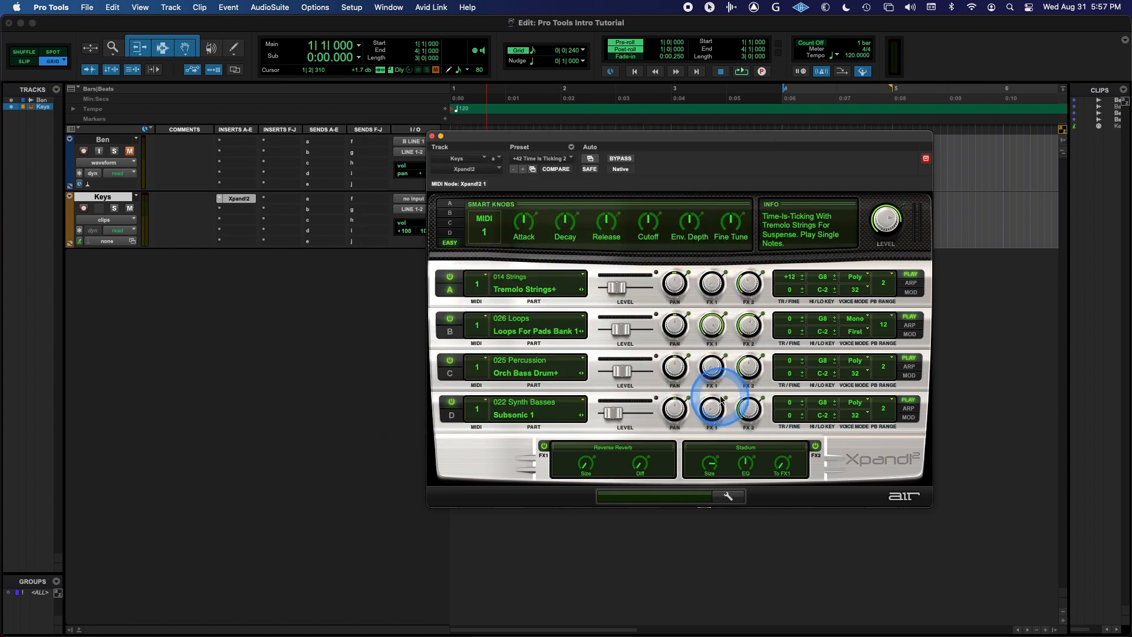
{"action": "left_click_drag", "start_coordinate": [559, 138], "coordinate": [820, 202]}
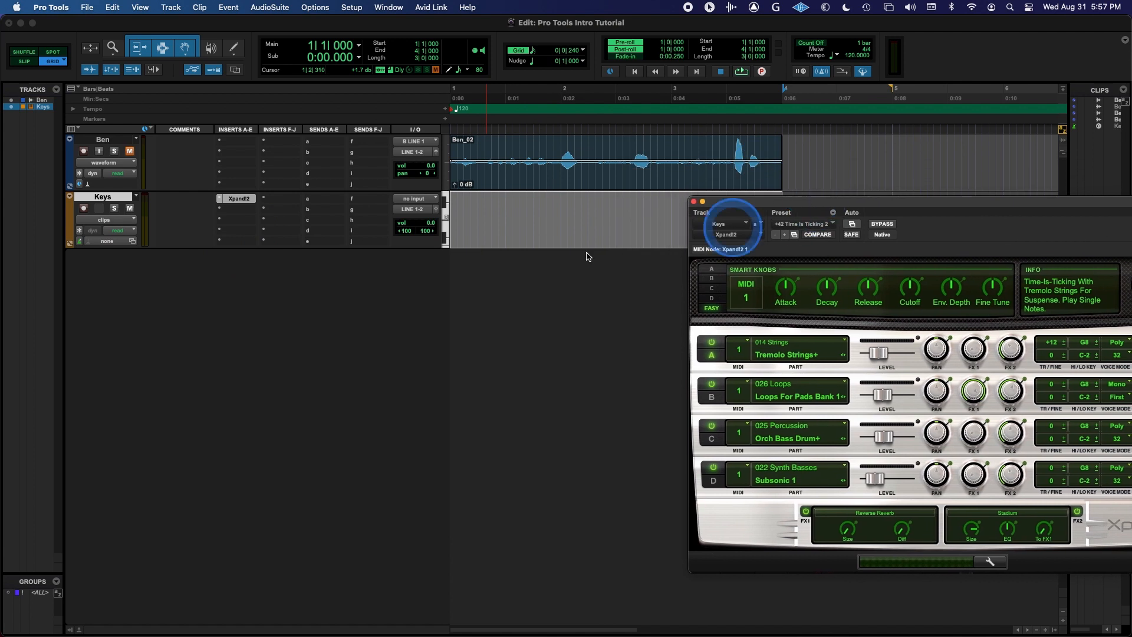
Switch the Keys track view to notes and expand the track to fill the Edit window
{"action": "left_click", "coordinate": [98, 225]}
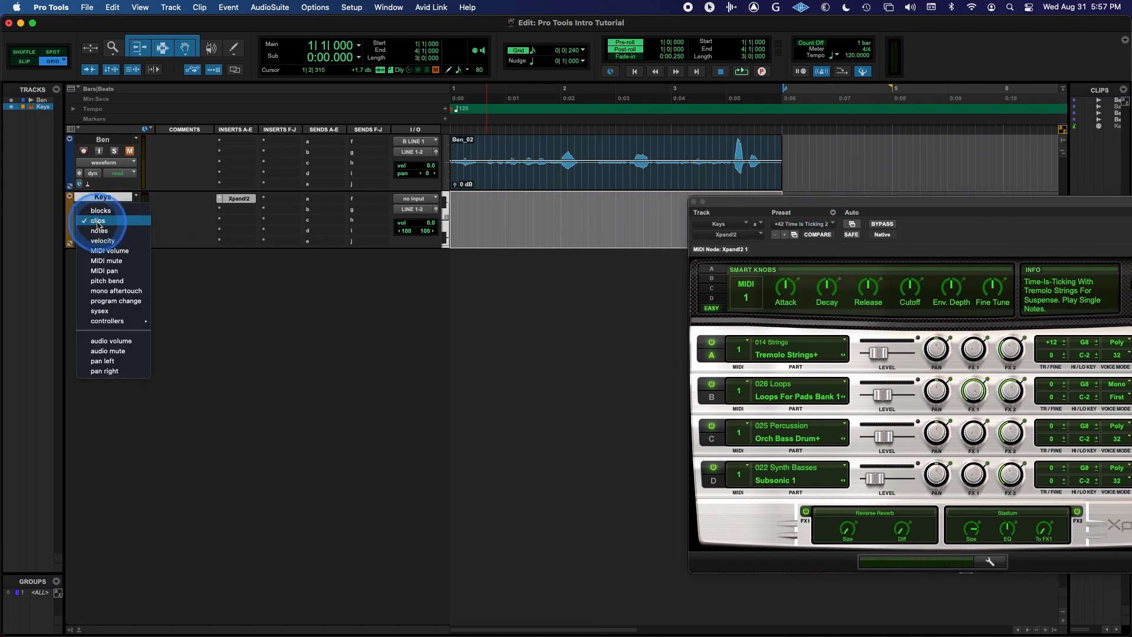
{"action": "left_click", "coordinate": [98, 231]}
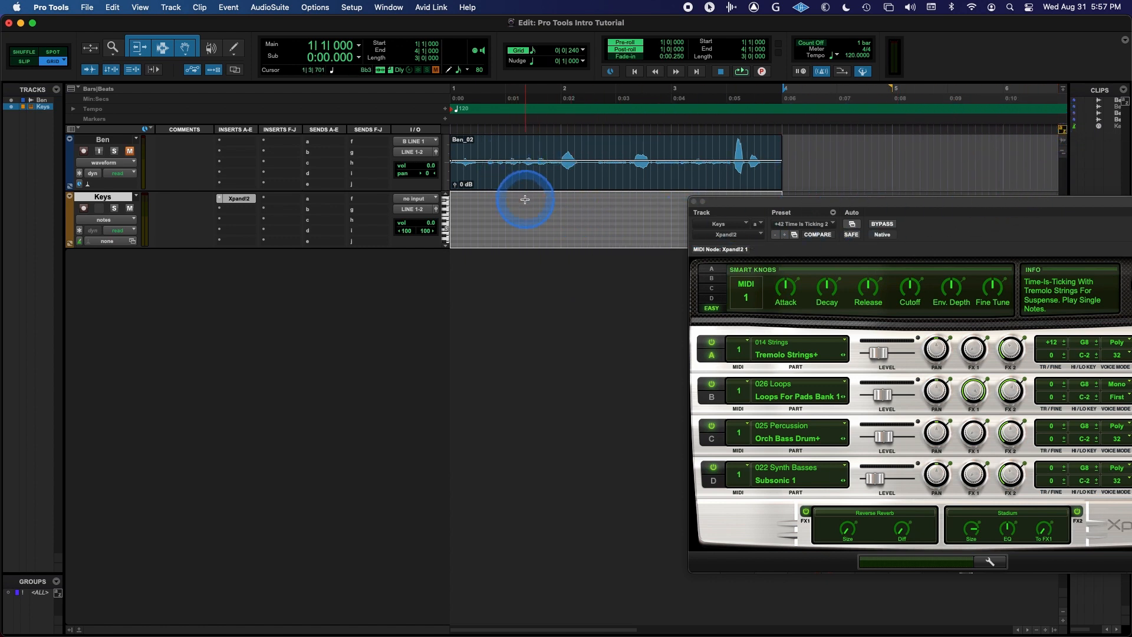
{"action": "key", "text": "ctrl+e"}
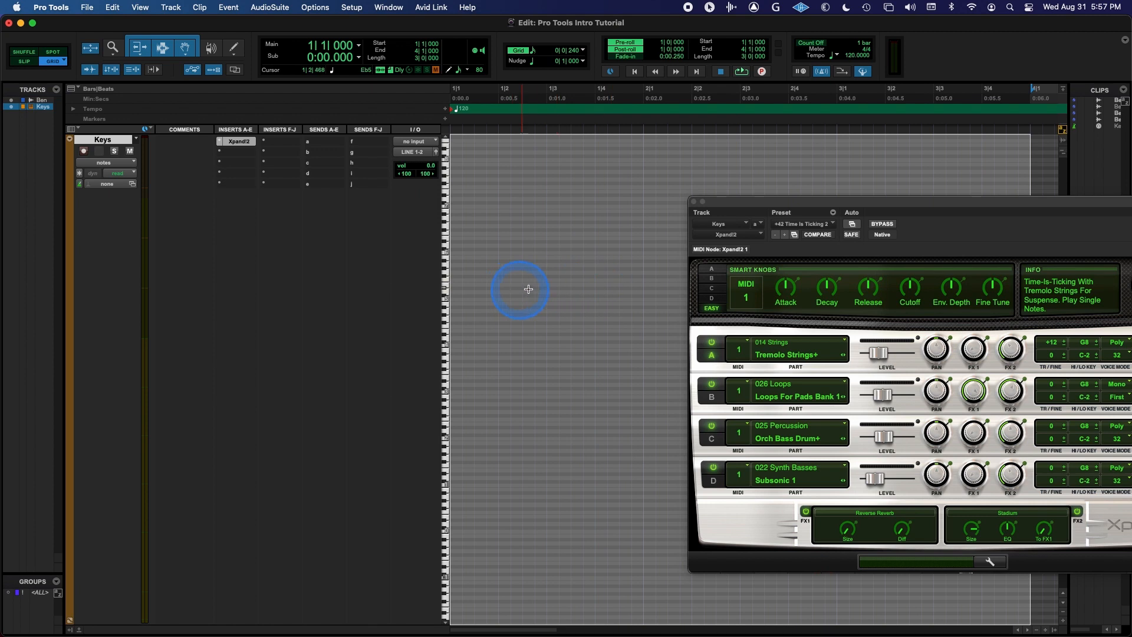
Set the grid to 1/2 note and add a half-note C3 at bar 1 beat 3 on the Keys track
{"action": "left_click", "coordinate": [582, 50]}
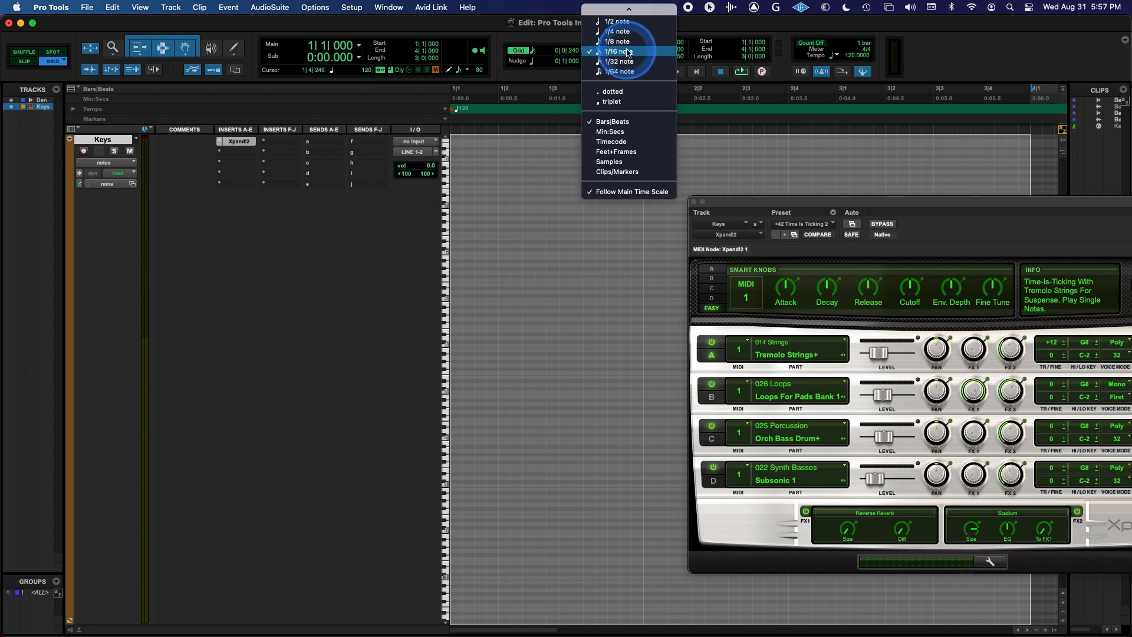
{"action": "left_click", "coordinate": [617, 22]}
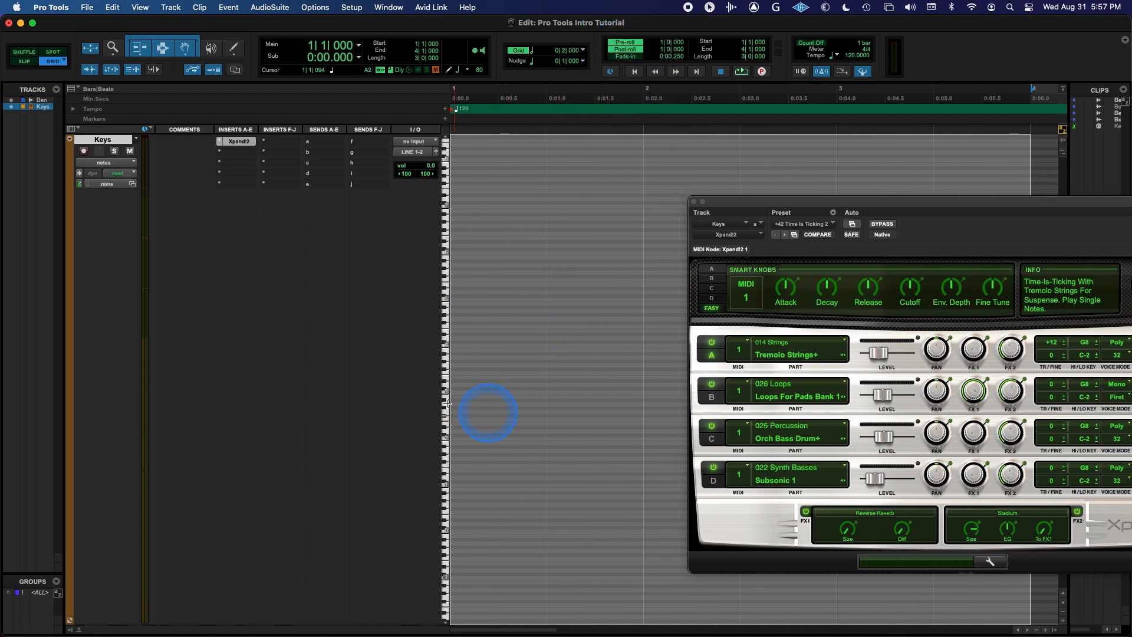
{"action": "left_click", "coordinate": [567, 392]}
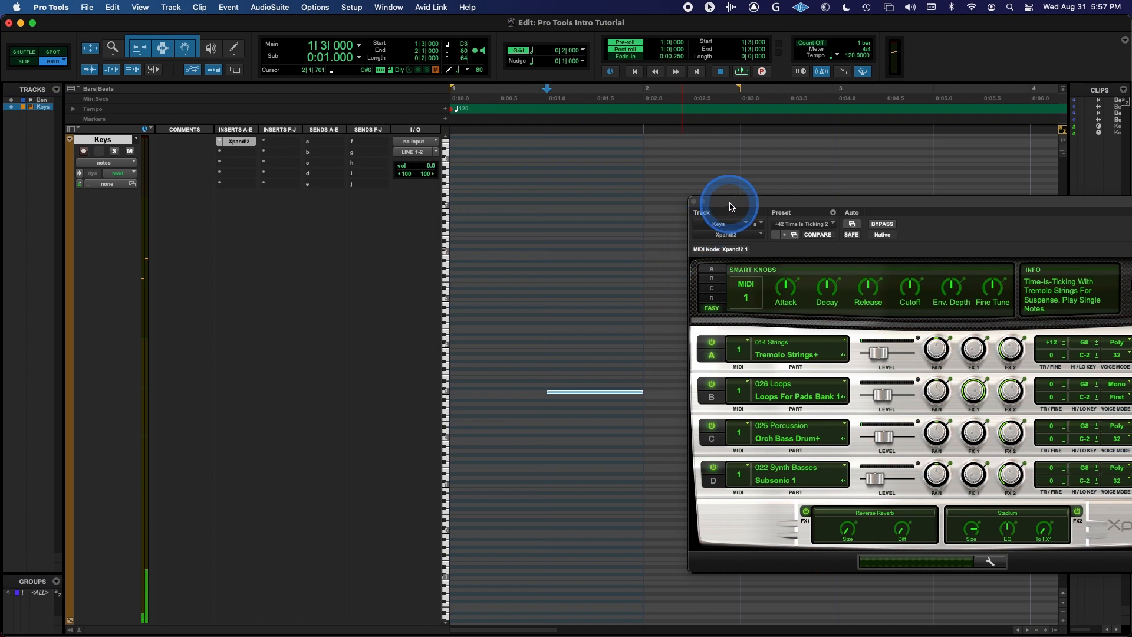
{"action": "left_click_drag", "start_coordinate": [728, 202], "coordinate": [863, 188]}
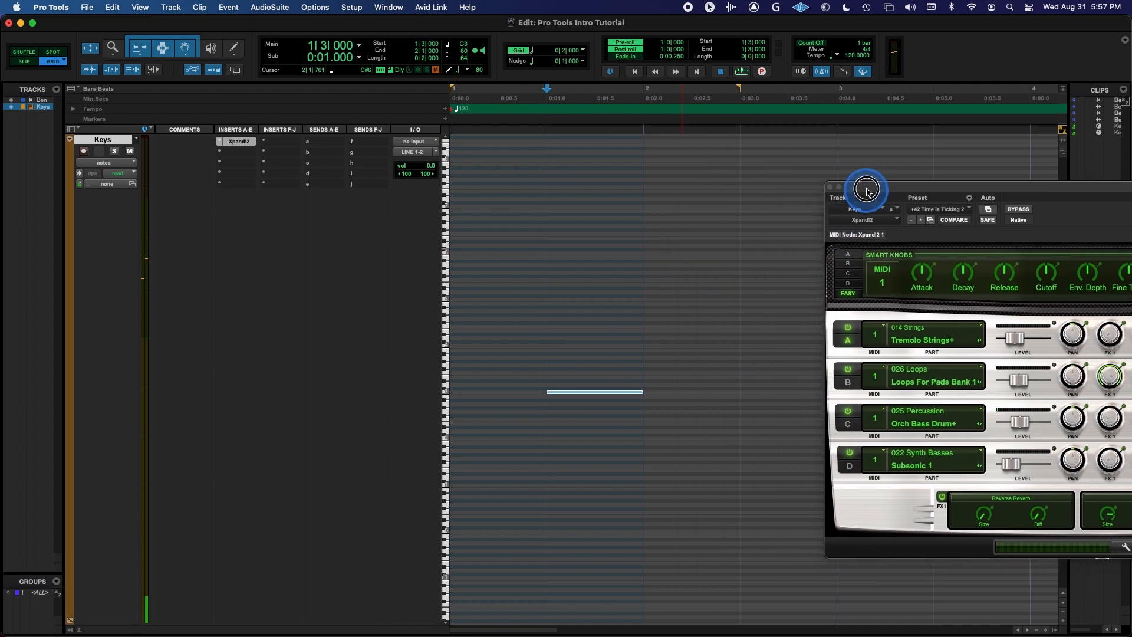
{"action": "left_click", "coordinate": [831, 189]}
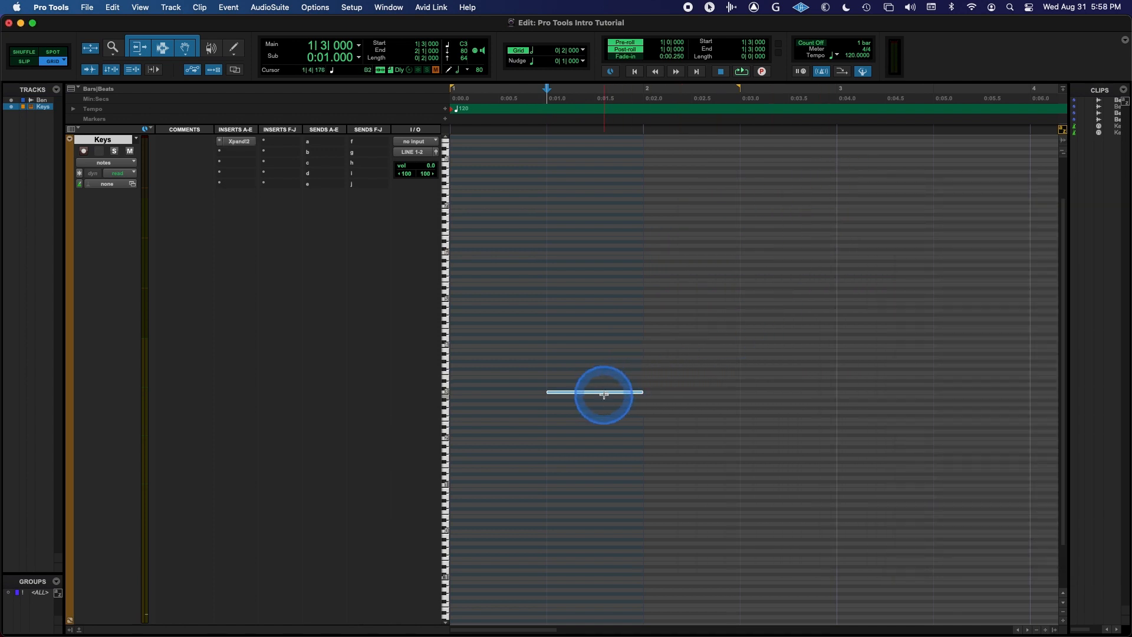
Add a C3 note from bar 2 to bar 3 beat 3, and a C#3 note from there to bar 5
{"action": "left_click", "coordinate": [678, 392]}
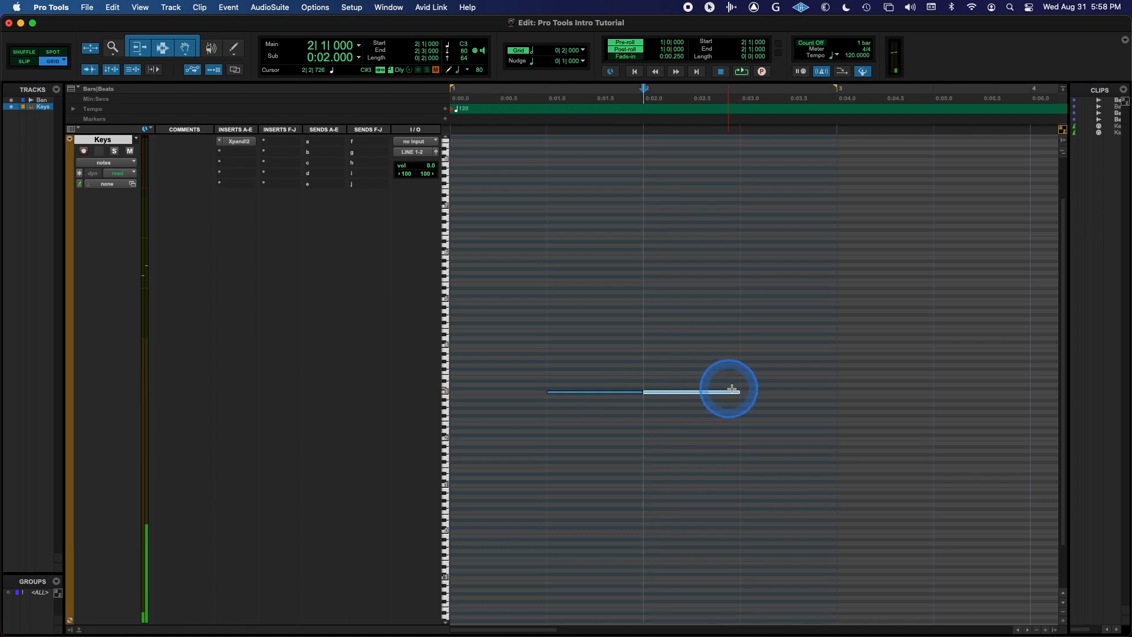
{"action": "left_click_drag", "start_coordinate": [744, 392], "coordinate": [834, 395]}
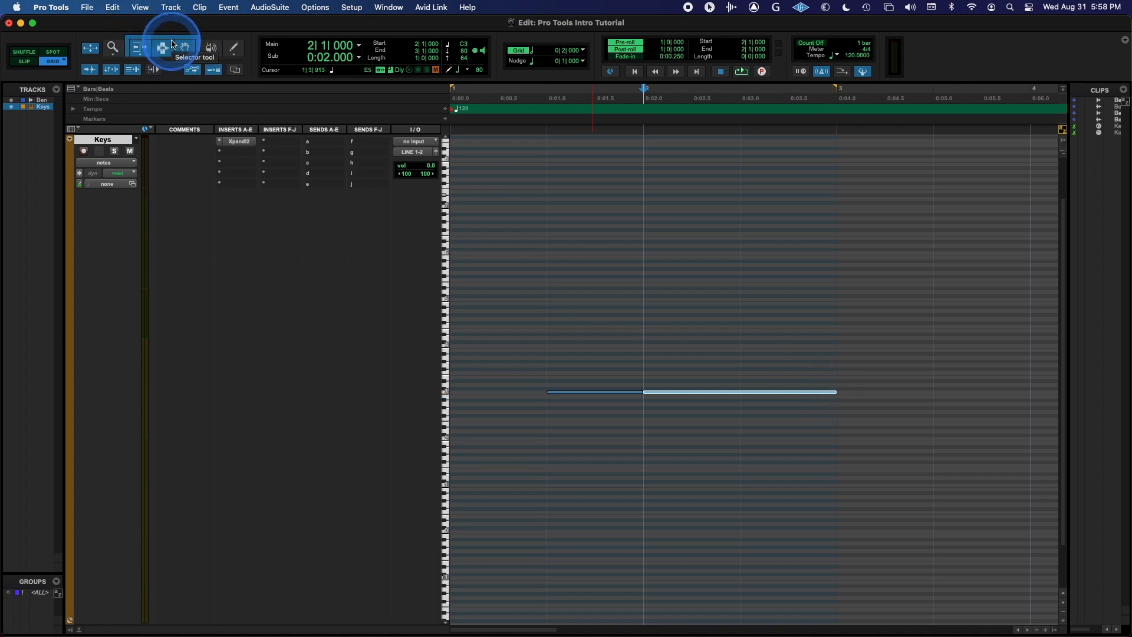
{"action": "left_click", "coordinate": [172, 45]}
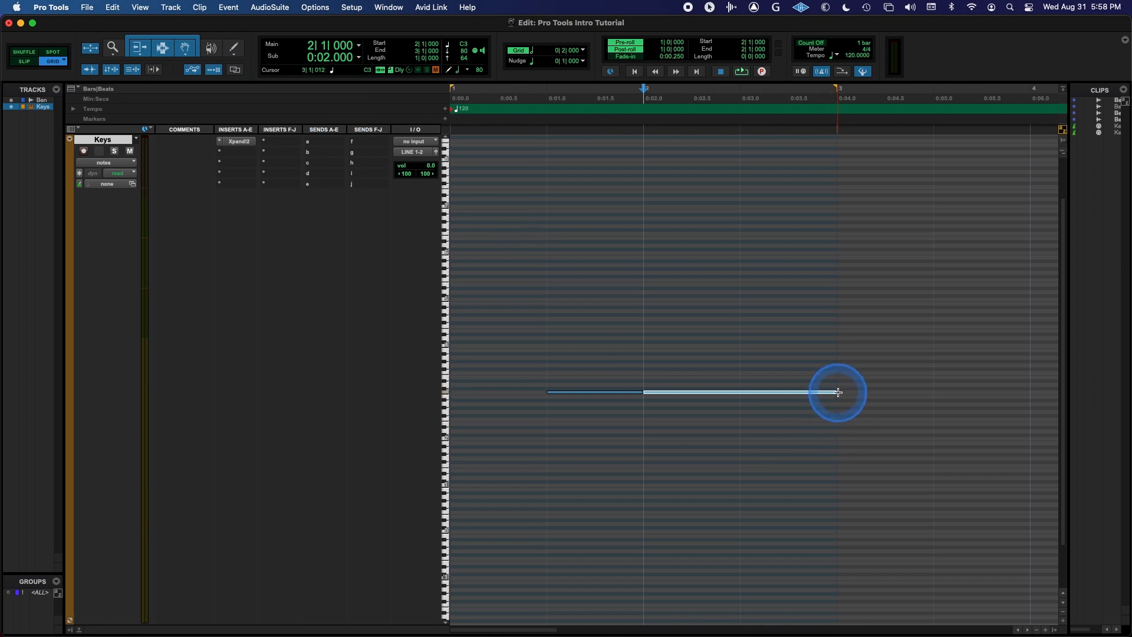
{"action": "left_click_drag", "start_coordinate": [833, 391], "coordinate": [913, 391]}
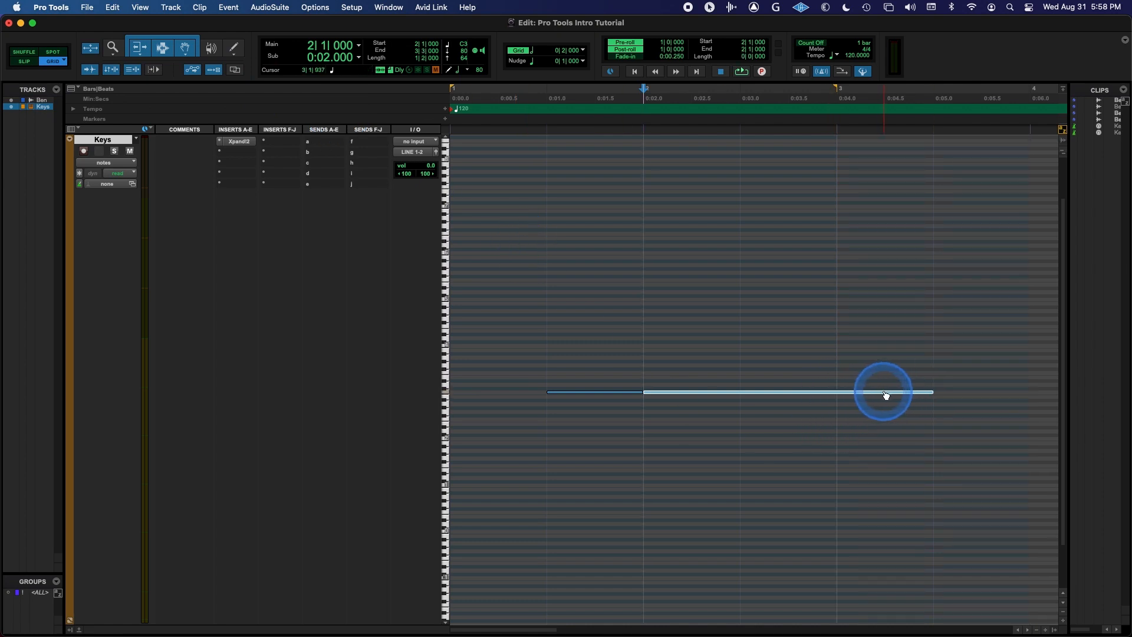
{"action": "key", "text": "r"}
{"action": "left_click_drag", "start_coordinate": [648, 395], "coordinate": [772, 392]}
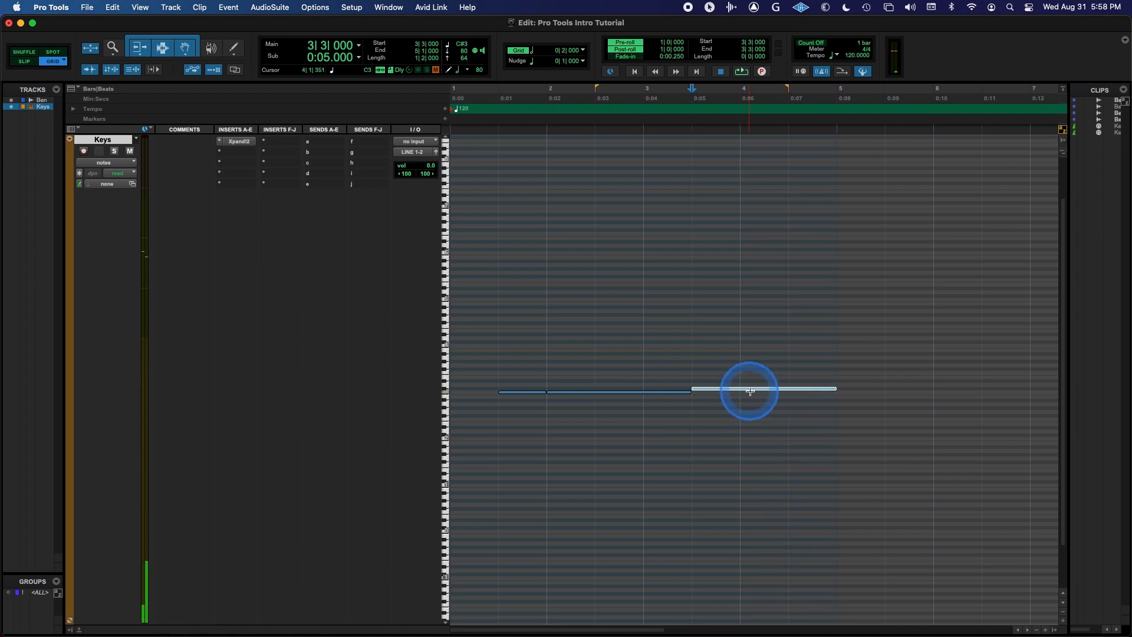
Play back the drawn MIDI notes from bar 1 beat 3
{"action": "left_click", "coordinate": [495, 374]}
{"action": "key", "text": "space"}
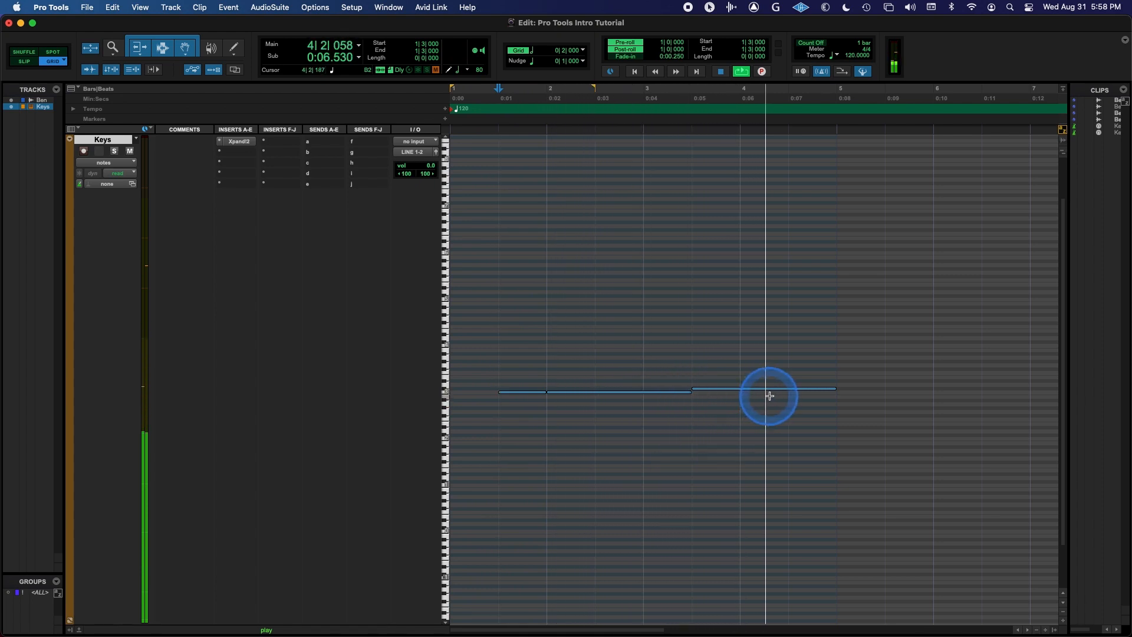
{"action": "key", "text": "super+bracketleft"}
{"action": "key", "text": "space"}
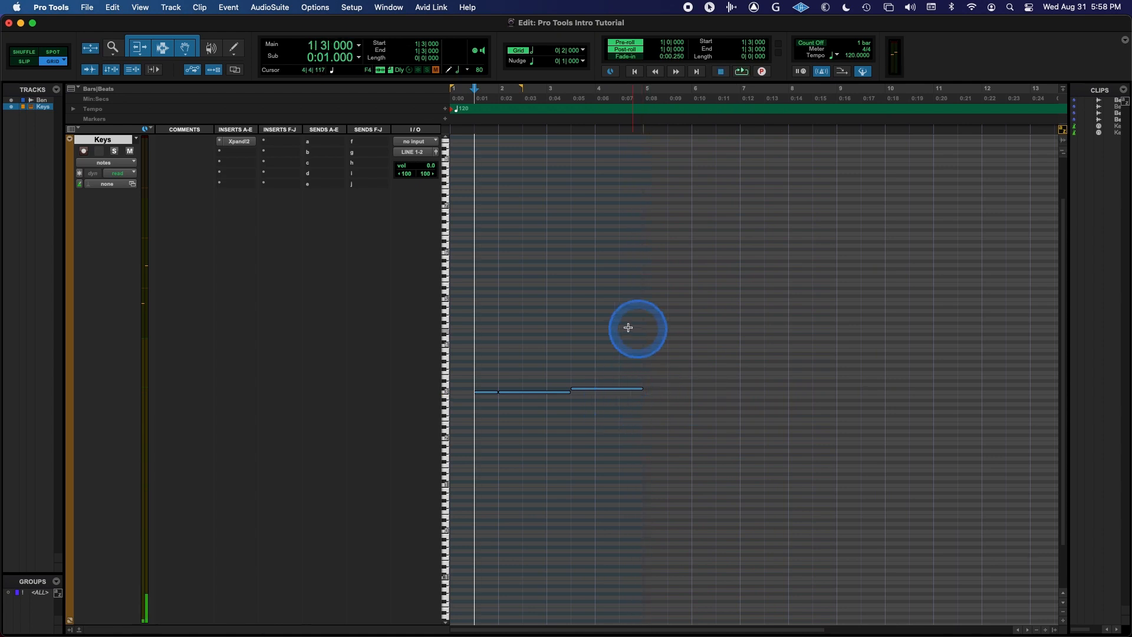
Restore the normal track heights and switch the Keys track view back to clips
{"action": "key", "text": "ctrl+e"}
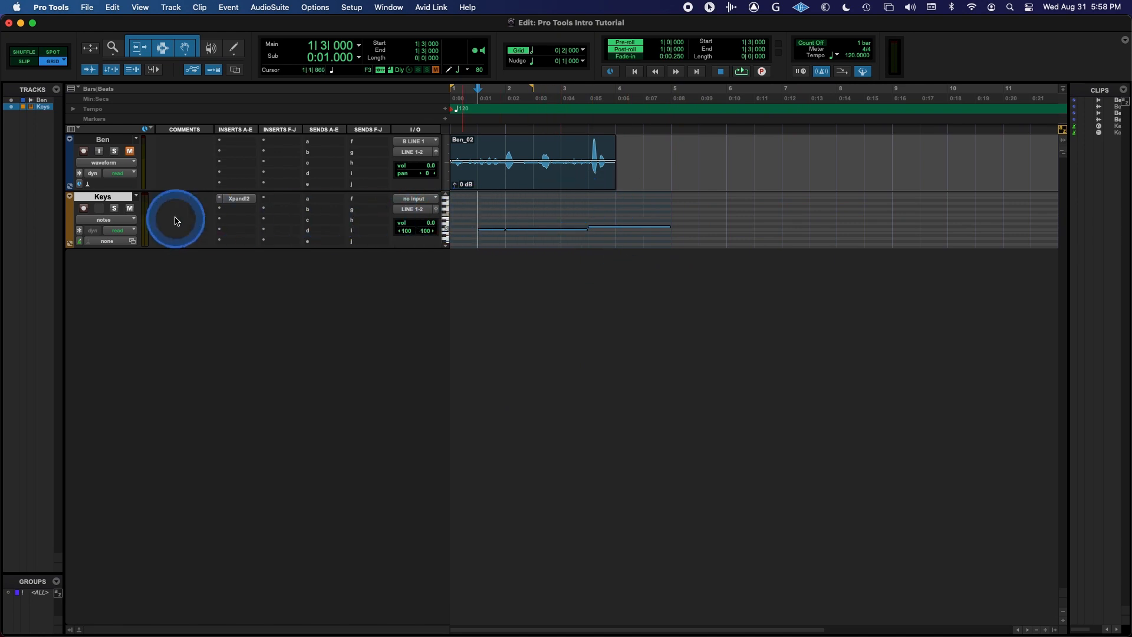
{"action": "left_click", "coordinate": [119, 220]}
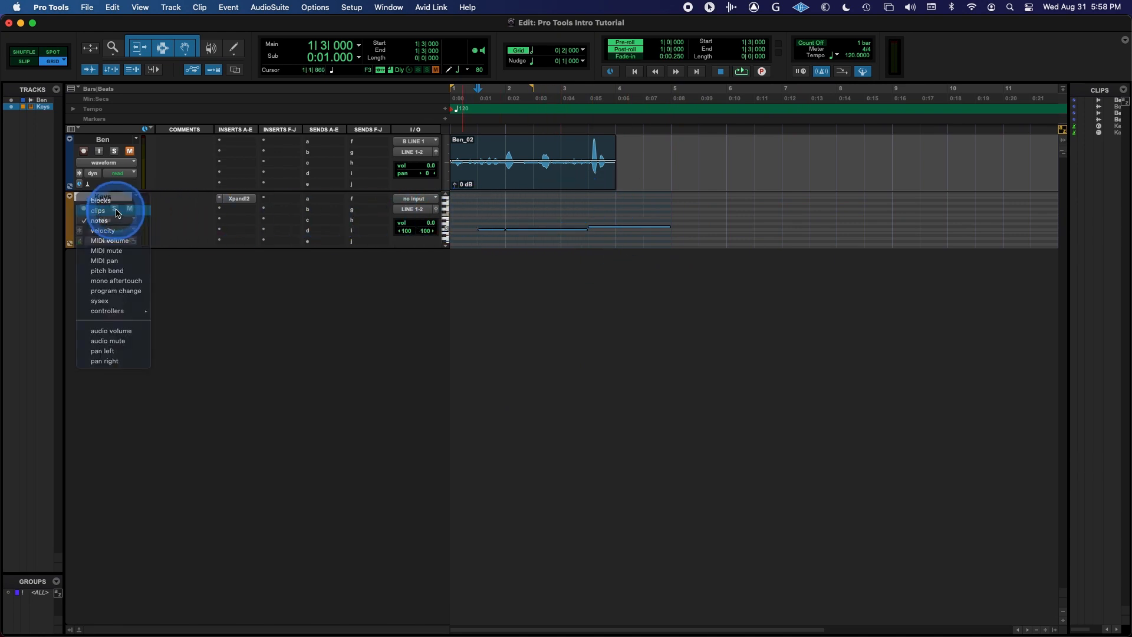
{"action": "left_click", "coordinate": [114, 211]}
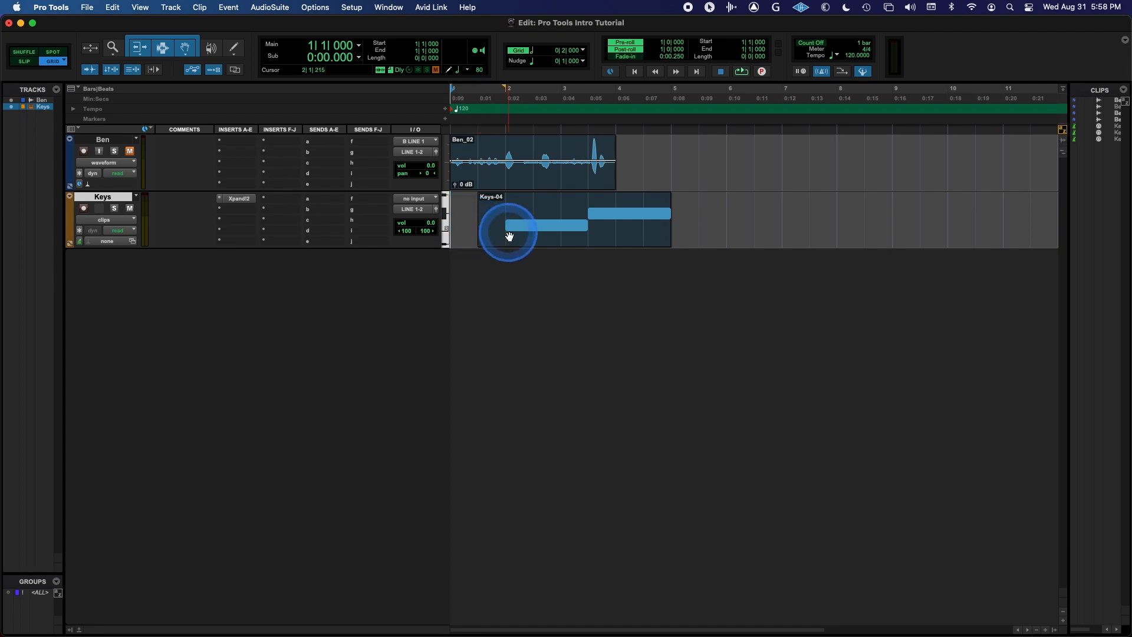
Move the Keys clip so that it starts at bar 1, and unmute the audio track
{"action": "key", "text": "b"}
{"action": "left_click", "coordinate": [493, 220]}
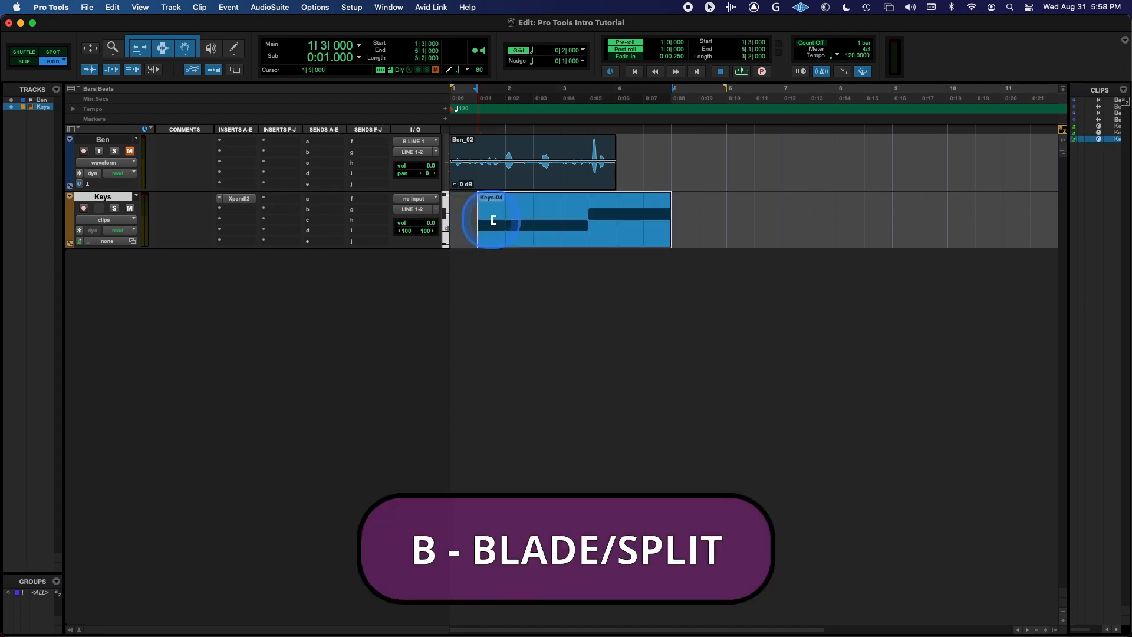
{"action": "left_click_drag", "start_coordinate": [535, 239], "coordinate": [478, 252]}
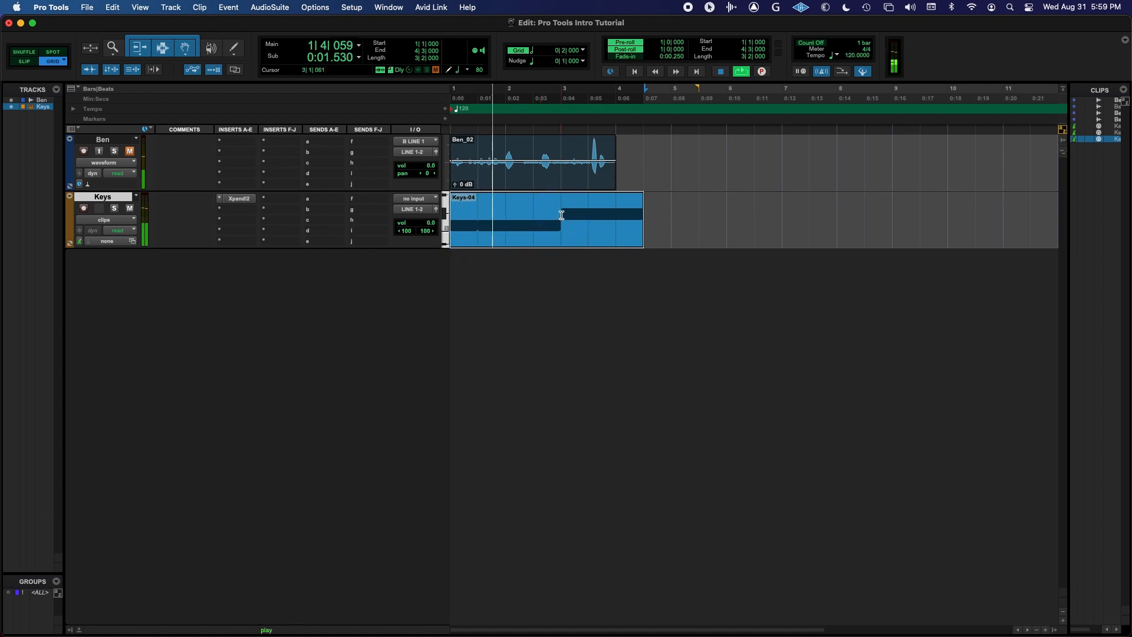
{"action": "key", "text": "space"}
{"action": "left_click", "coordinate": [129, 151]}
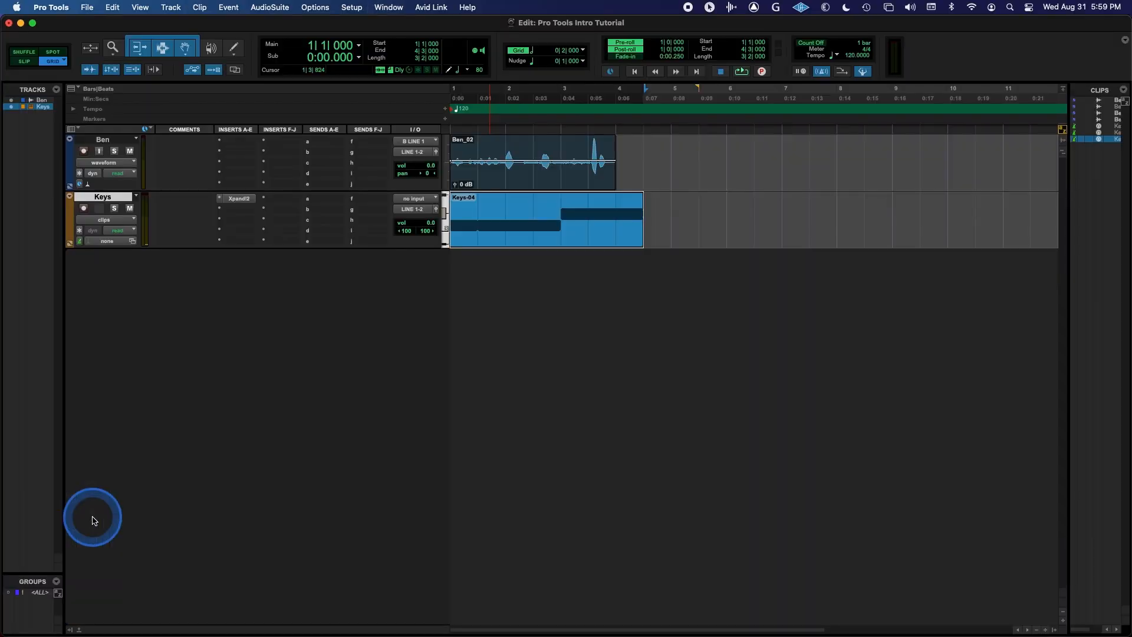
In the Mix window, set the audio track's volume to +5.3 dB and the Keys track's volume to -2.2 dB
{"action": "key", "text": "super+equal"}
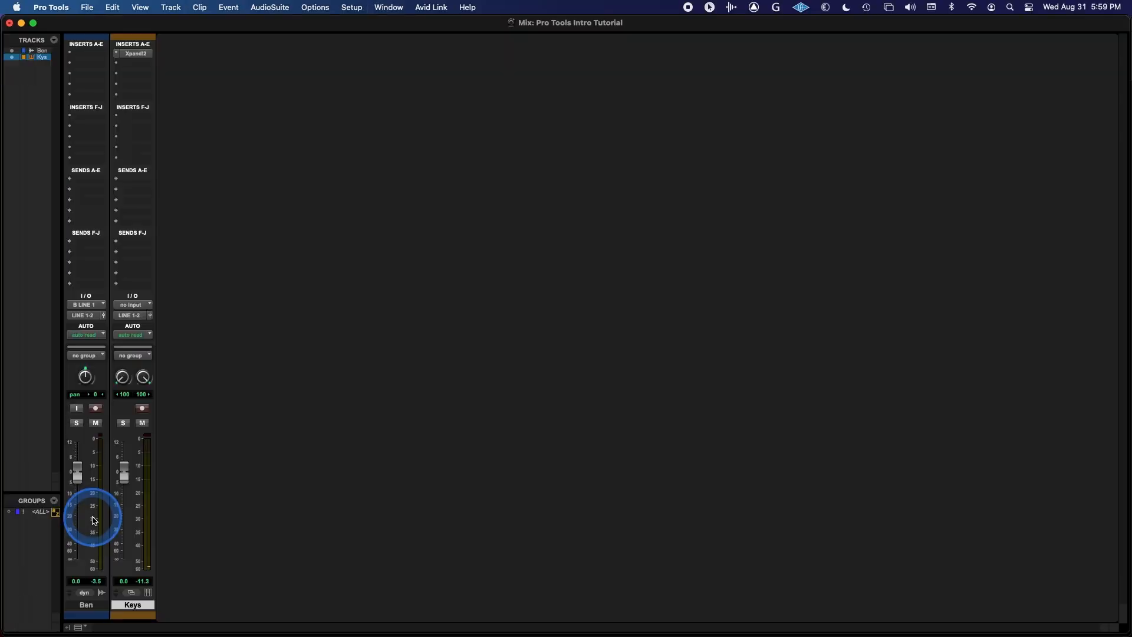
{"action": "key", "text": "super+equal"}
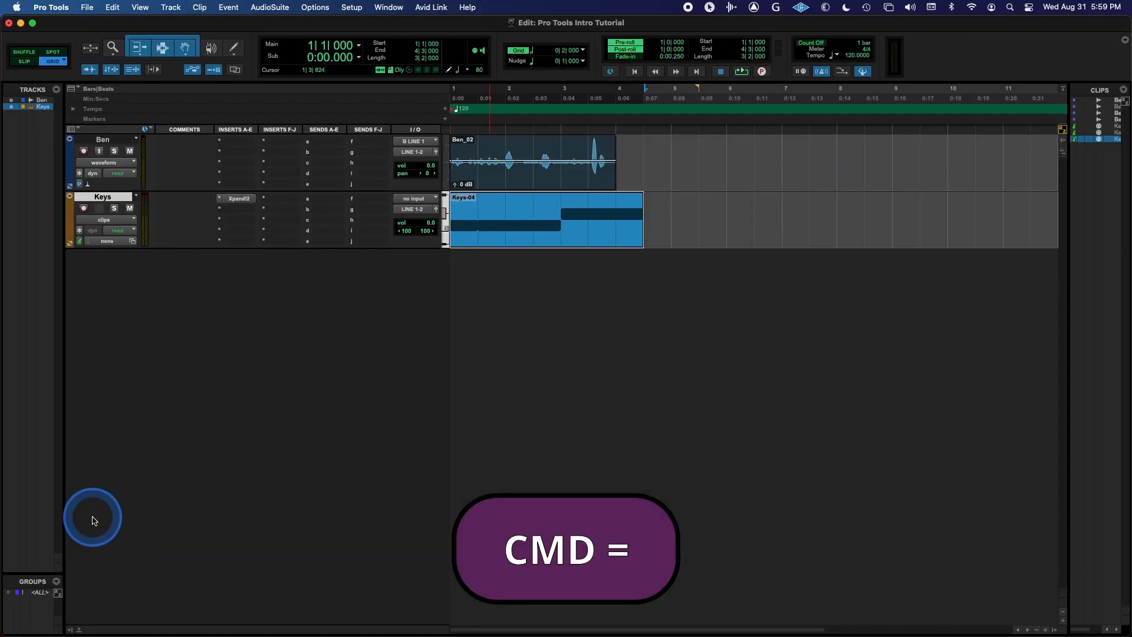
{"action": "key", "text": "super+equal"}
{"action": "left_click_drag", "start_coordinate": [81, 492], "coordinate": [122, 508]}
{"action": "left_click_drag", "start_coordinate": [78, 455], "coordinate": [81, 459]}
{"action": "left_click_drag", "start_coordinate": [126, 503], "coordinate": [128, 491]}
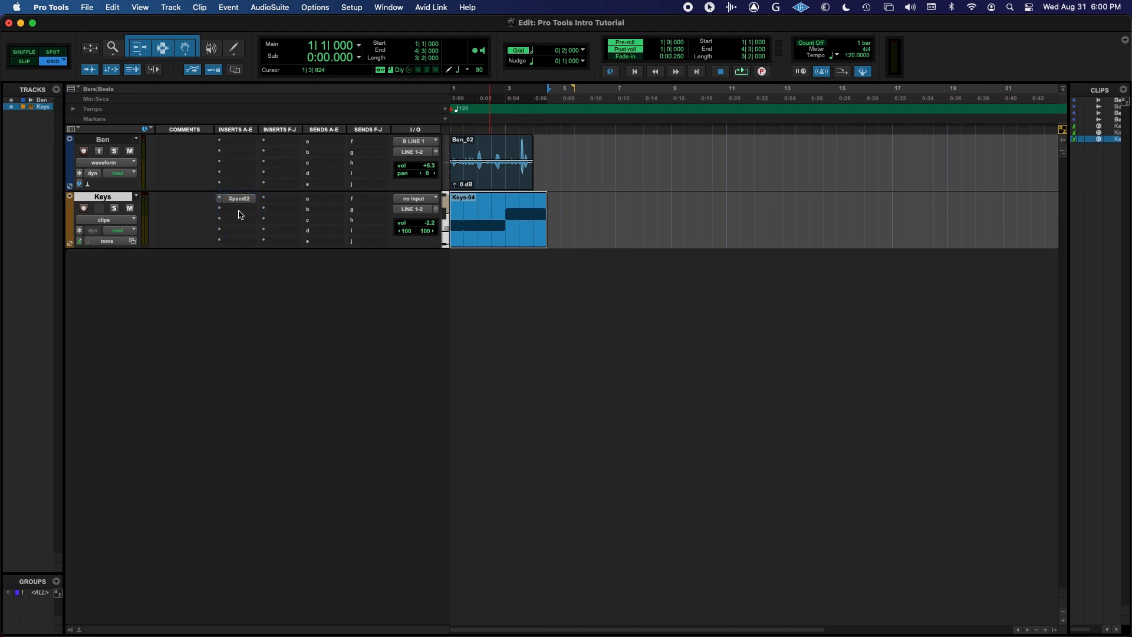
Try the Boom (stereo) instrument in the Keys track's second insert slot, and remove it from the slot
{"action": "left_click", "coordinate": [238, 211]}
{"action": "left_click", "coordinate": [282, 211]}
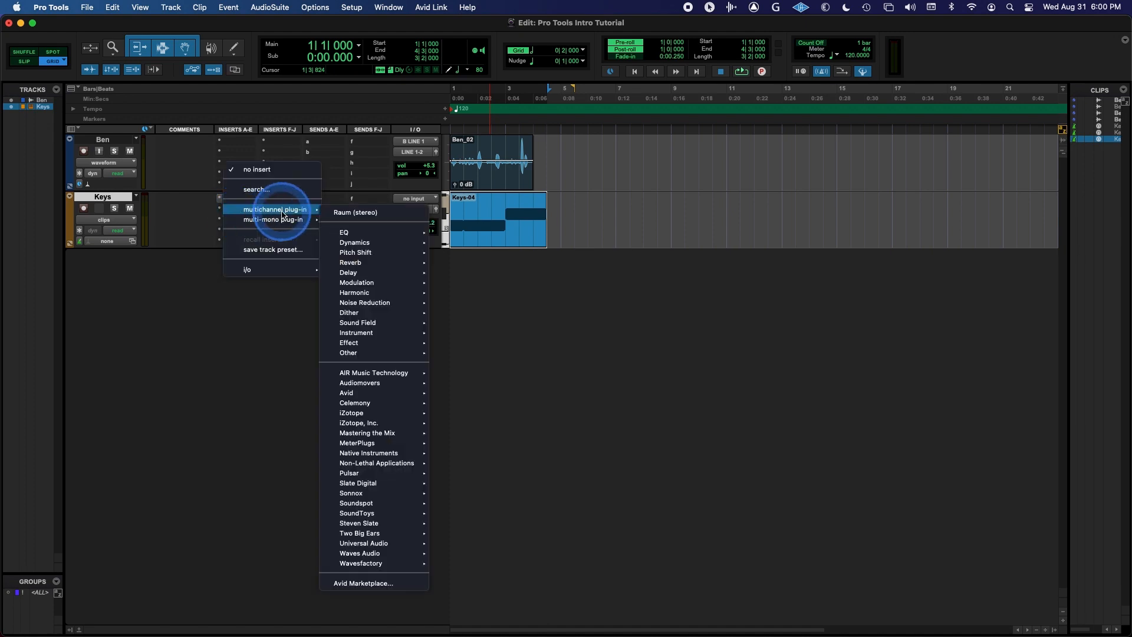
{"action": "mouse_move", "coordinate": [391, 326]}
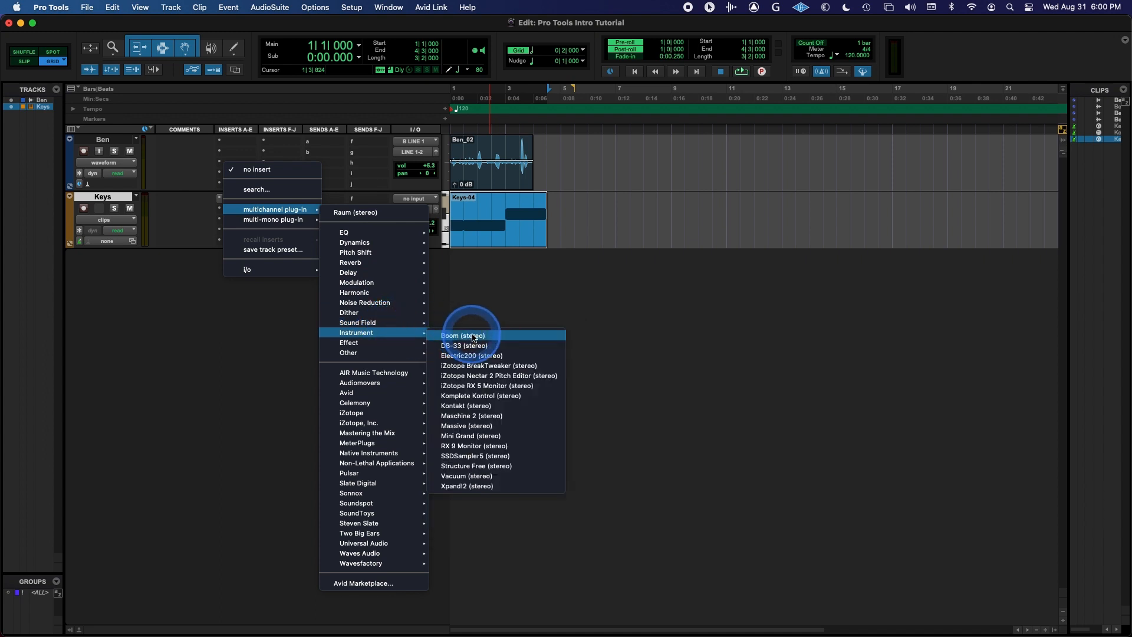
{"action": "left_click", "coordinate": [474, 338]}
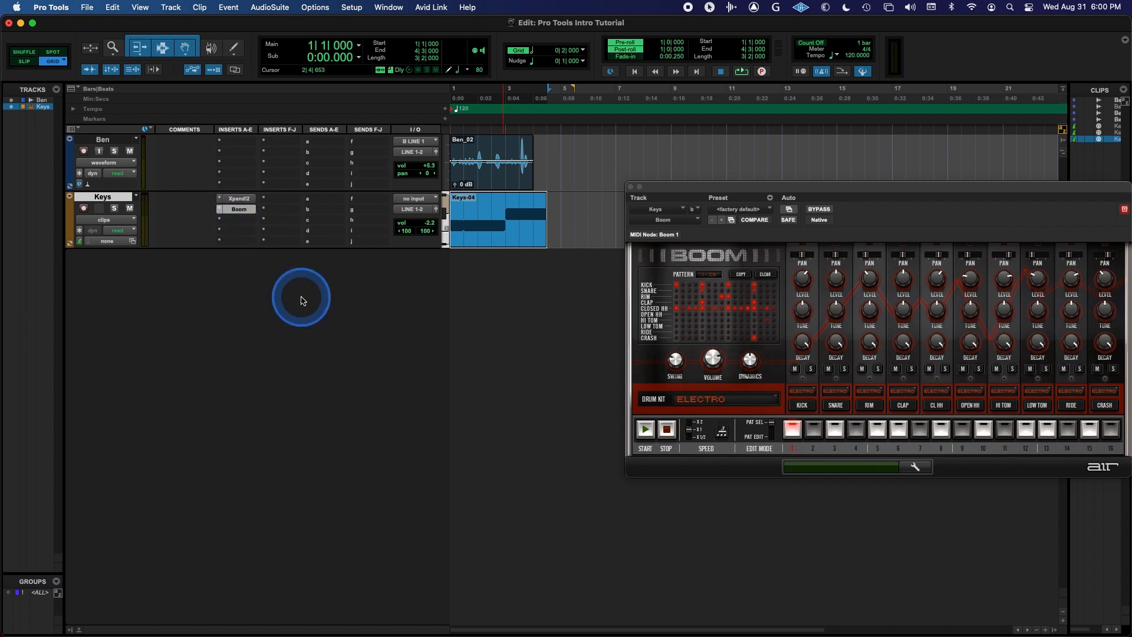
{"action": "left_click", "coordinate": [219, 210]}
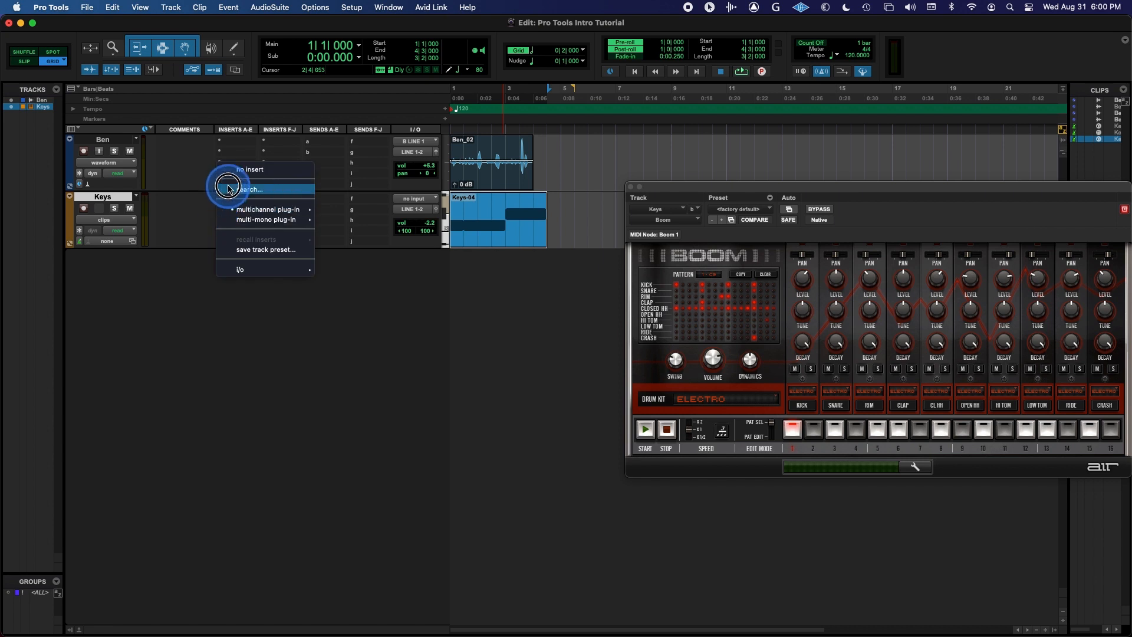
{"action": "left_click", "coordinate": [240, 164]}
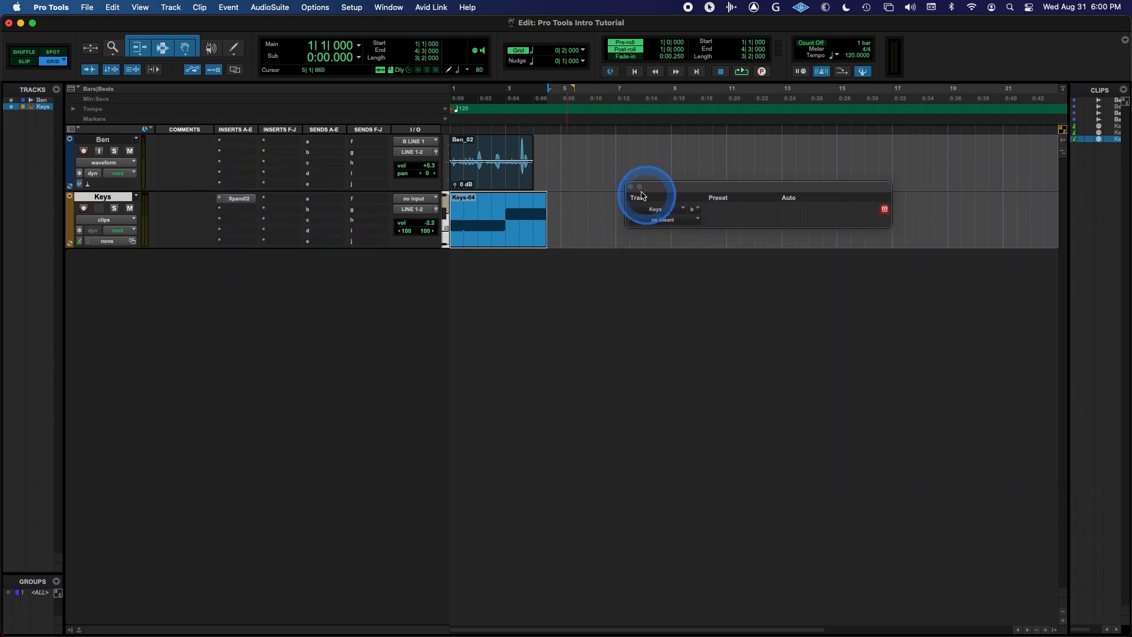